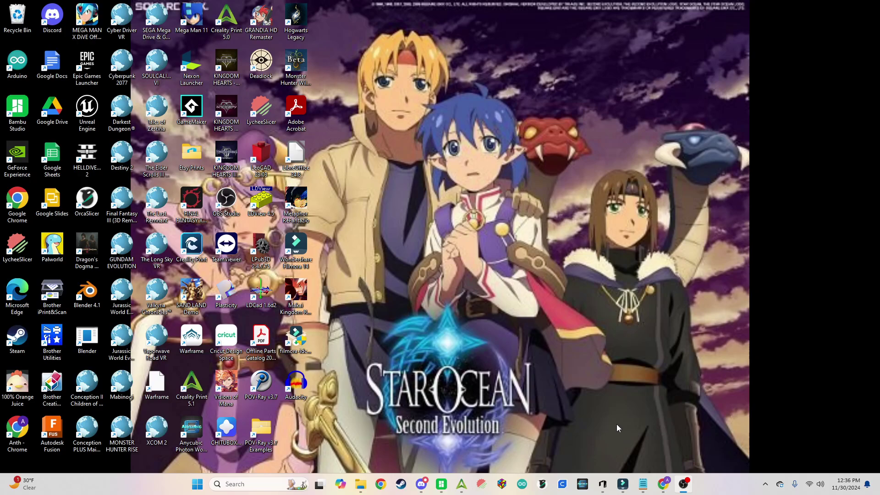
# Step: Switch to Chrome and look over the LDView web page down to its Downloads link
pyautogui.click(664, 484)
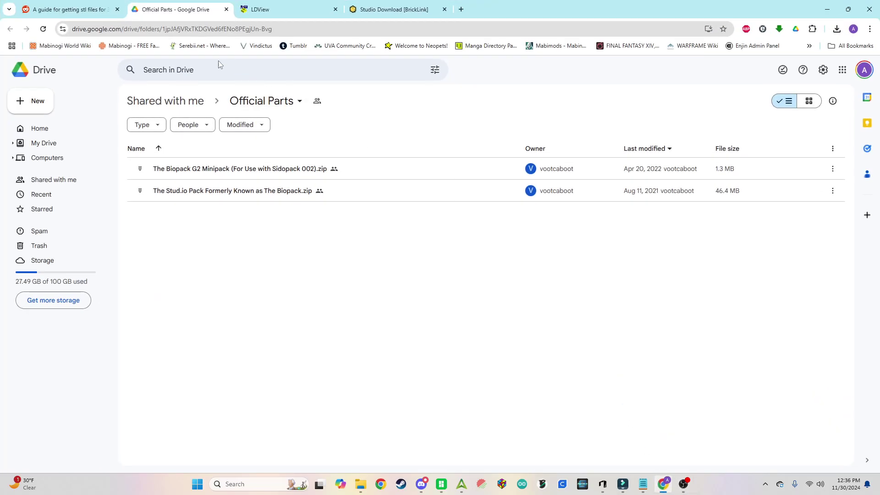
pyautogui.click(283, 14)
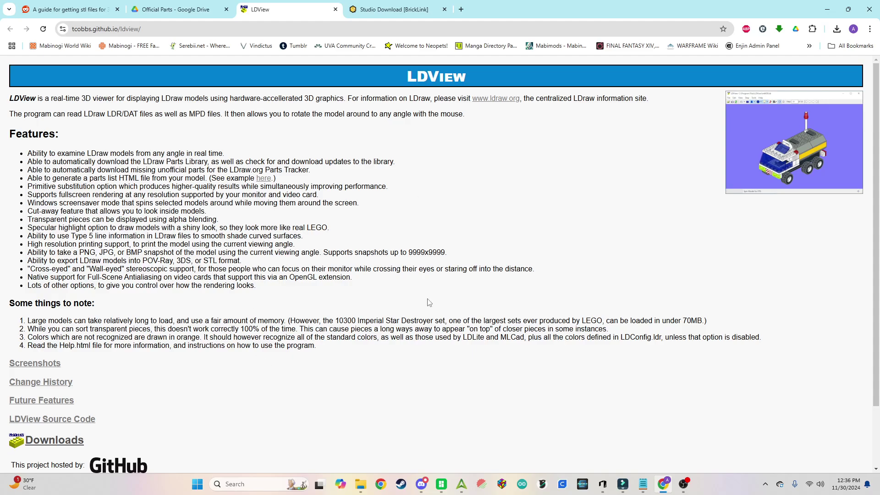
pyautogui.scroll(-2, 371, 287)
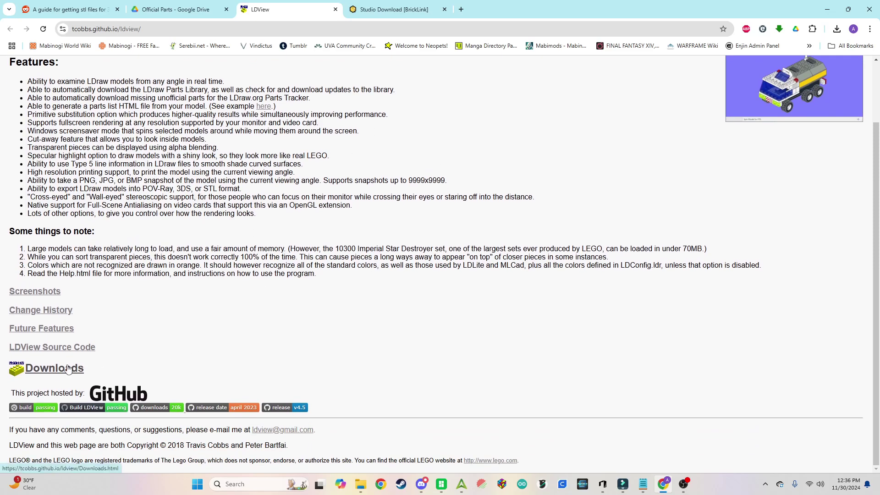
pyautogui.scroll(2, 424, 324)
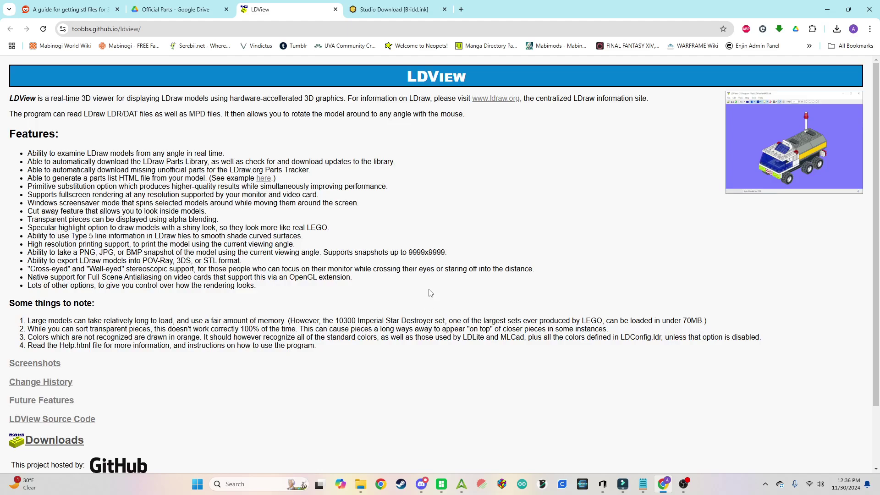
# Step: Show the Official Parts folder in Google Drive, and open the downloaded Stud.io pack's parts folder in File Explorer
pyautogui.click(203, 15)
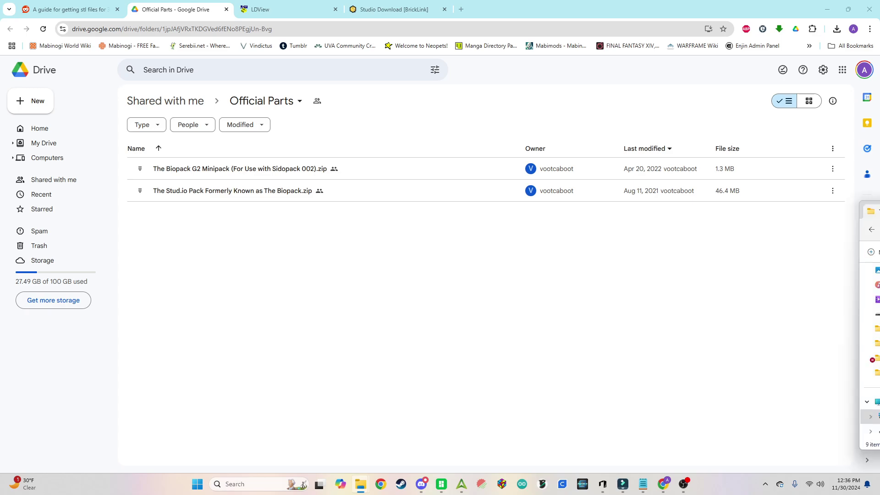
pyautogui.moveTo(879, 204); pyautogui.dragTo(744, 183)
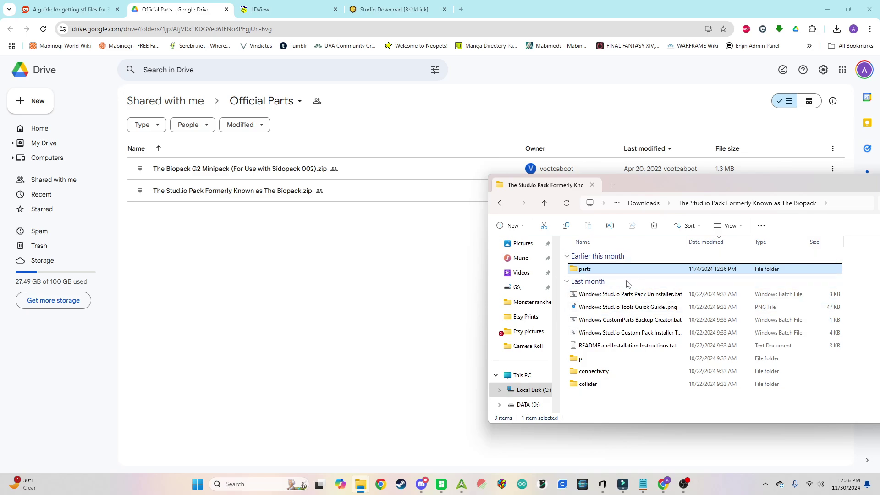
pyautogui.doubleClick(592, 269)
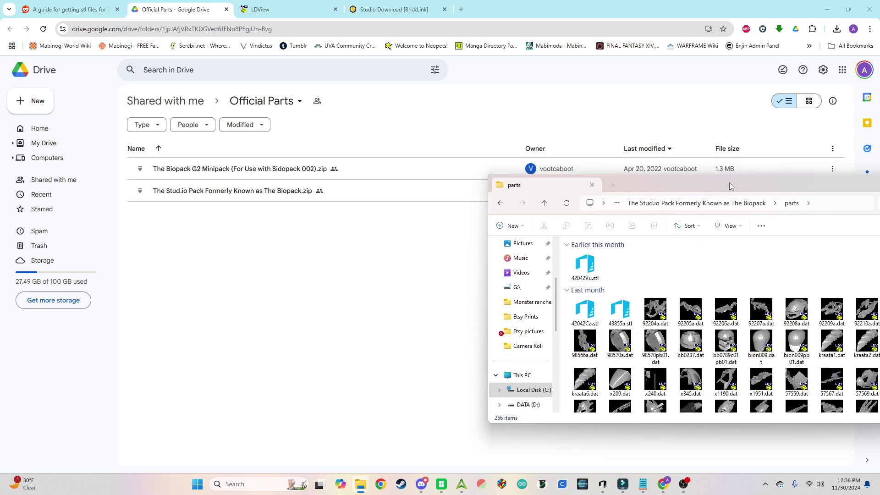
pyautogui.moveTo(730, 186); pyautogui.dragTo(602, 170)
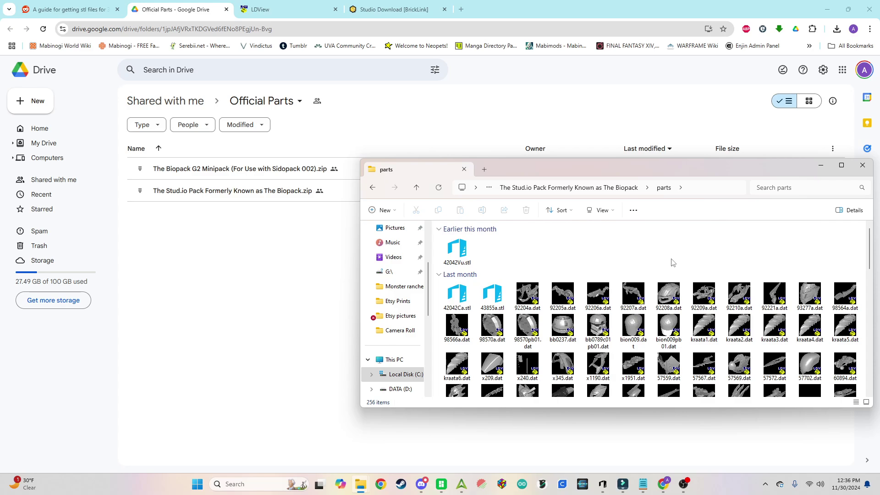
# Step: Browse the .dat part files through to the end of the parts folder
pyautogui.scroll(-2, 672, 263)
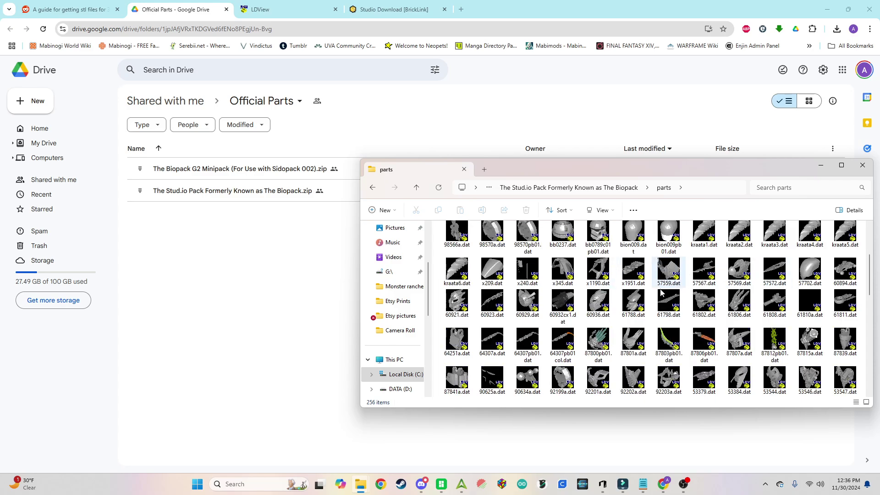
pyautogui.scroll(-5, 722, 305)
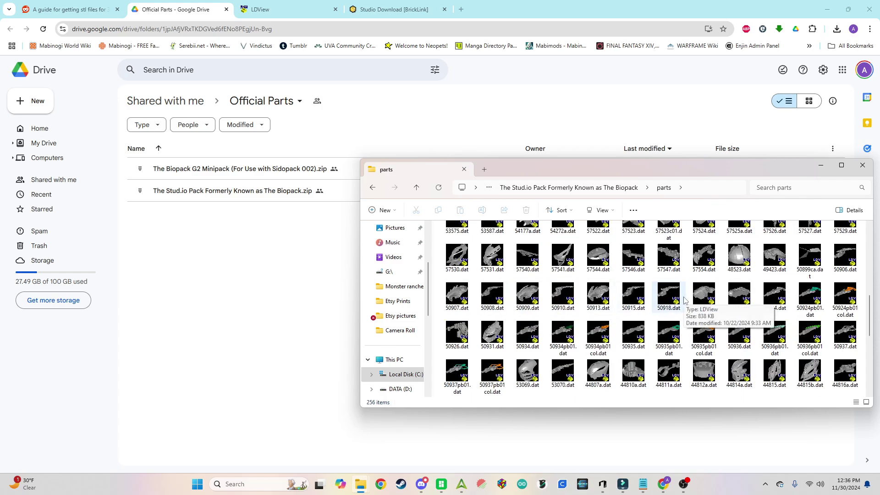
pyautogui.scroll(-2, 701, 297)
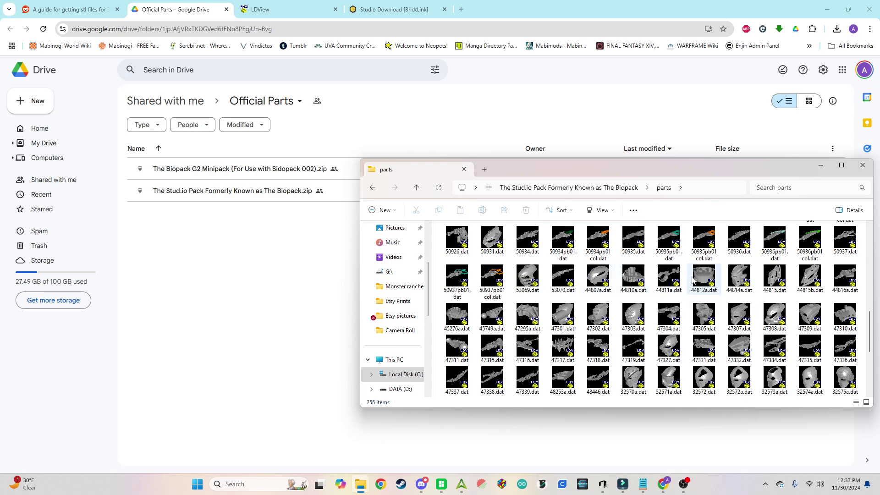
pyautogui.scroll(-5, 650, 289)
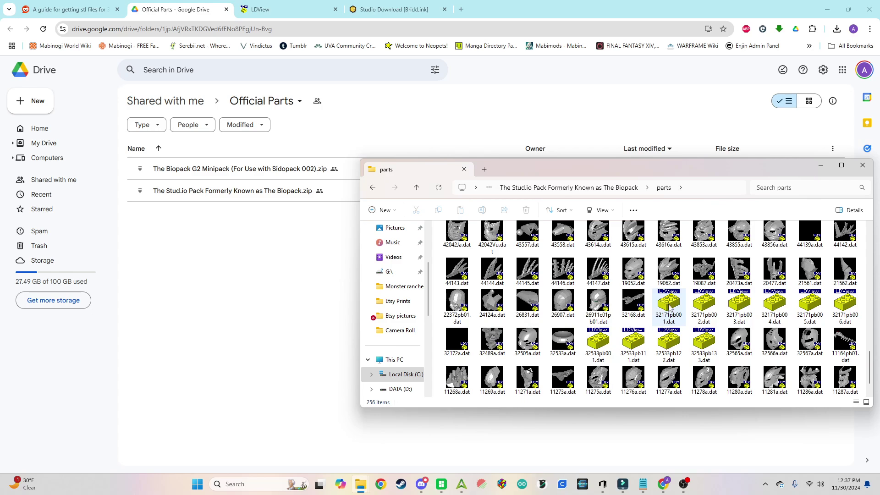
pyautogui.scroll(4, 669, 307)
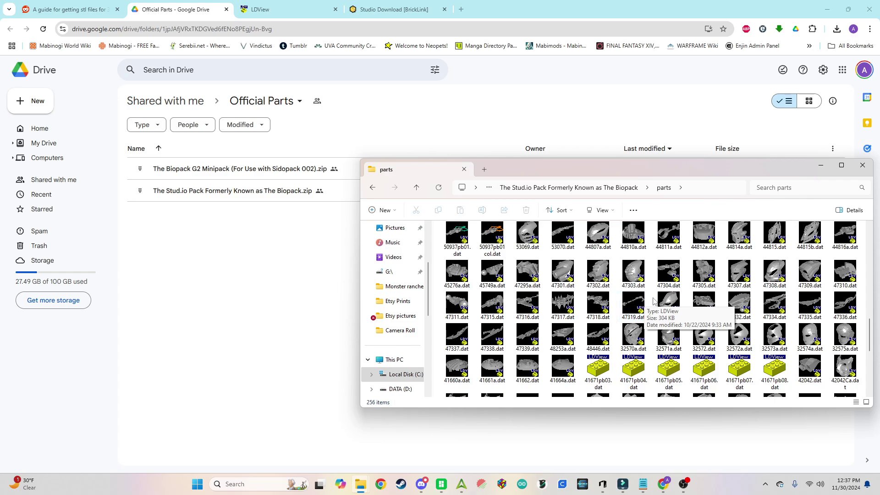
pyautogui.scroll(-3, 658, 300)
pyautogui.scroll(-3, 658, 302)
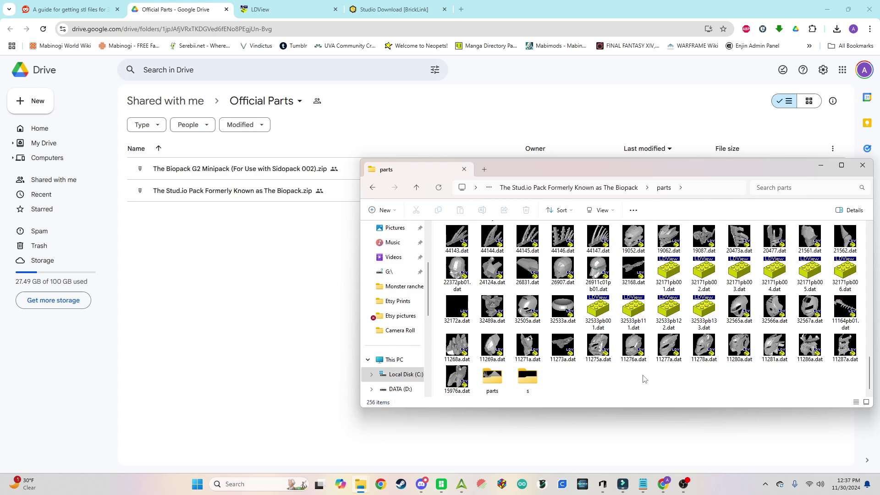
# Step: Open 32505a.dat in LDView, inspect the mask from several angles, and close the viewer
pyautogui.click(529, 305)
pyautogui.doubleClick(529, 304)
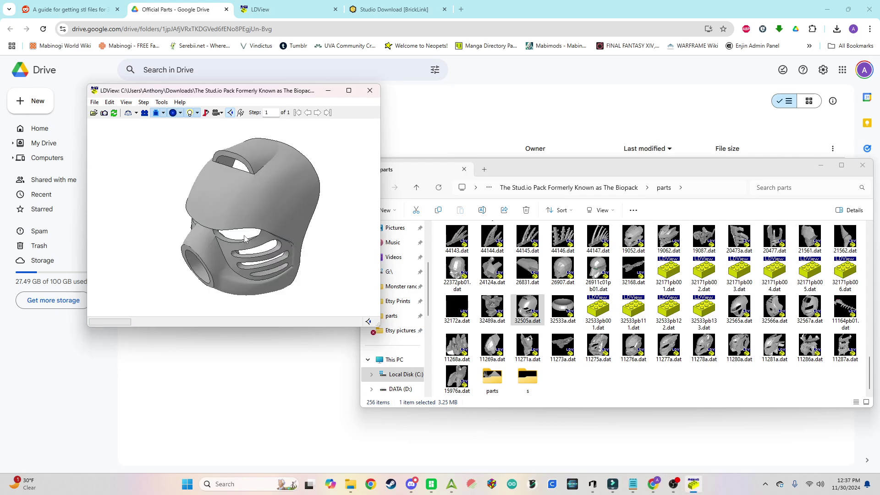
pyautogui.moveTo(323, 271); pyautogui.dragTo(429, 230)
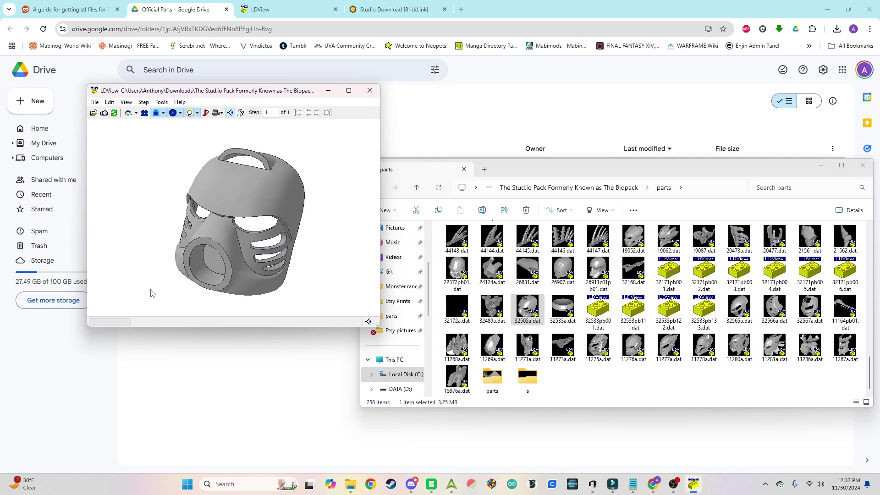
pyautogui.moveTo(152, 292); pyautogui.dragTo(359, 291)
pyautogui.moveTo(138, 300); pyautogui.dragTo(214, 310)
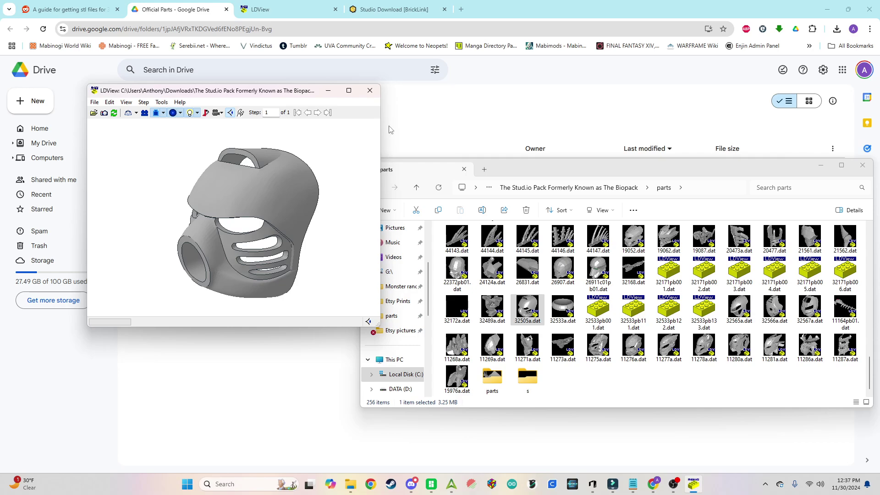
pyautogui.click(370, 90)
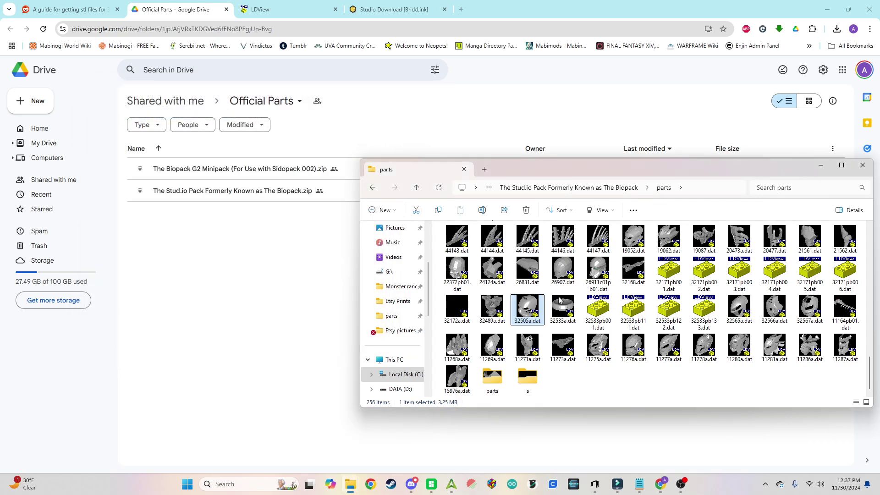
# Step: Open 11276a.dat in LDView, inspect the mask from several angles, and close the viewer
pyautogui.click(633, 345)
pyautogui.doubleClick(633, 347)
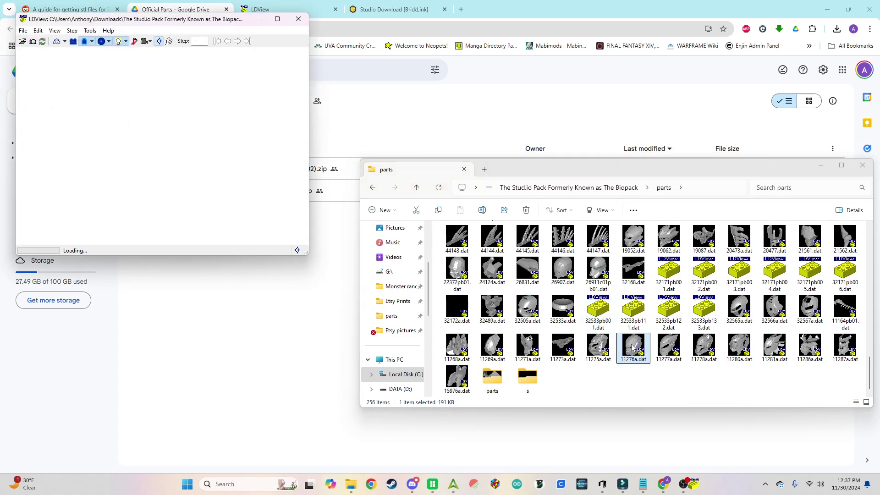
pyautogui.moveTo(175, 199)
pyautogui.mouseDown()
pyautogui.moveTo(274, 209)
pyautogui.moveTo(92, 197)
pyautogui.moveTo(209, 188)
pyautogui.moveTo(185, 206)
pyautogui.mouseUp()
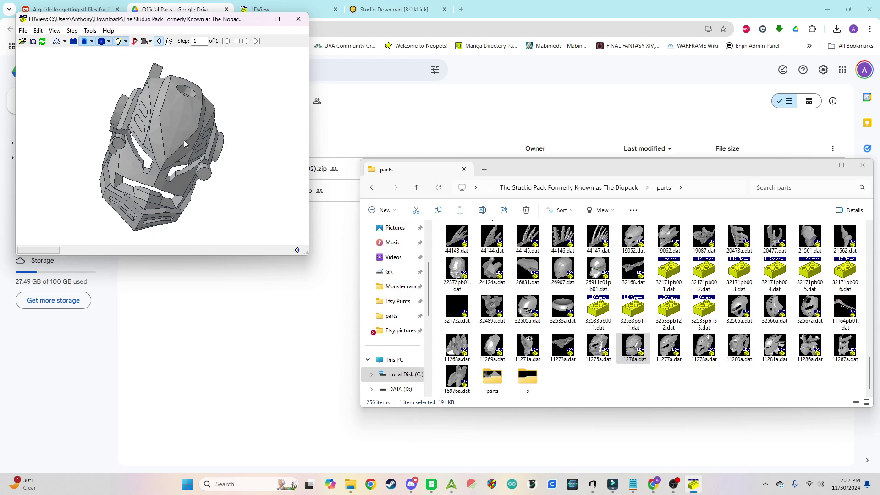
pyautogui.moveTo(87, 232); pyautogui.dragTo(178, 216)
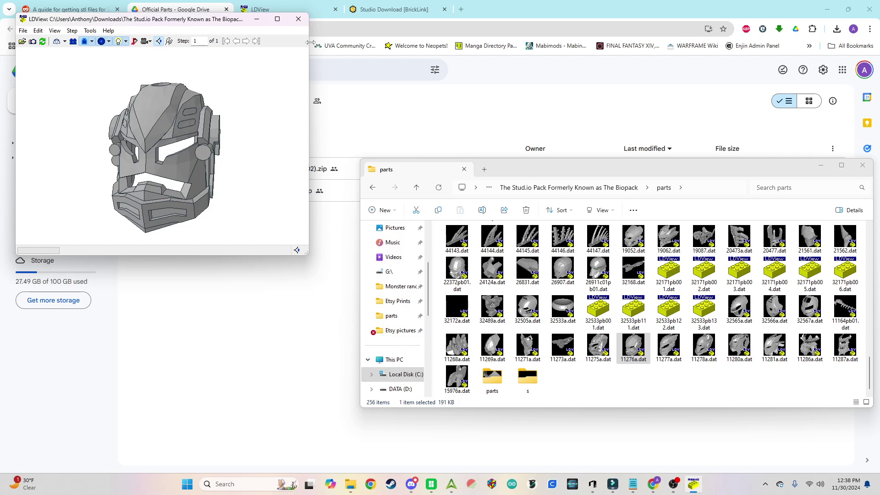
pyautogui.click(298, 20)
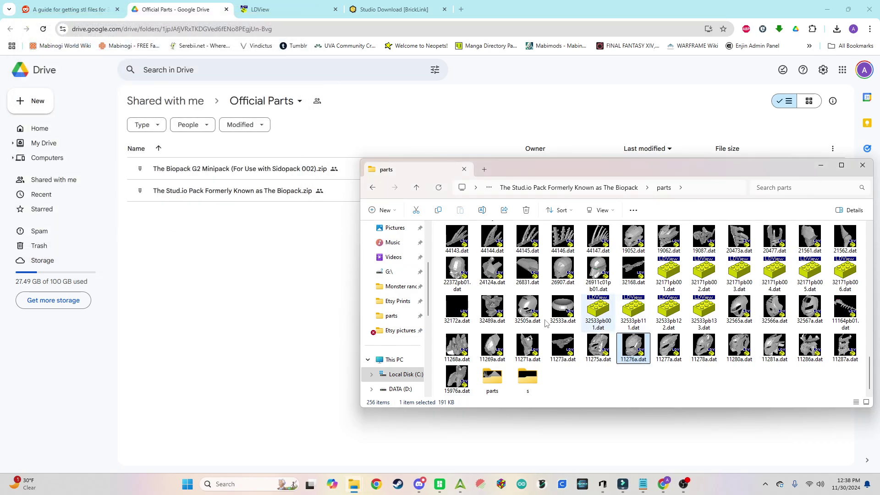
# Step: Open 32505a.dat in LDView again and start exporting the model
pyautogui.click(527, 309)
pyautogui.doubleClick(528, 310)
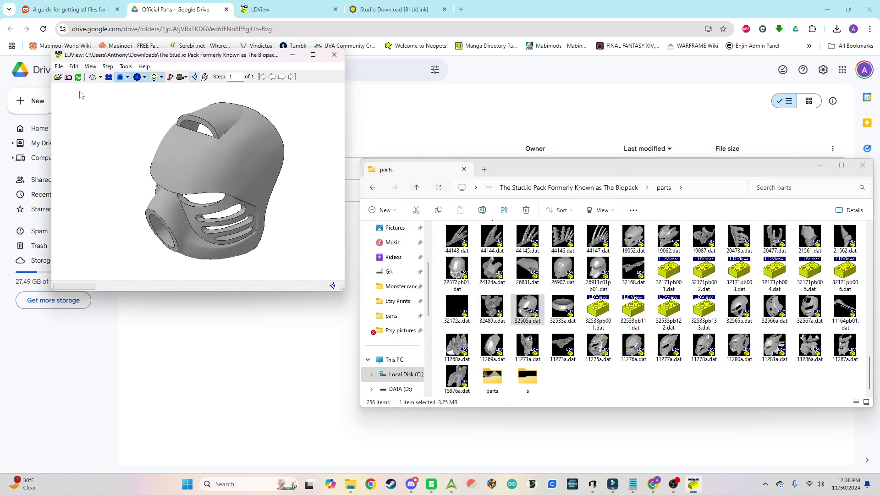
pyautogui.click(59, 67)
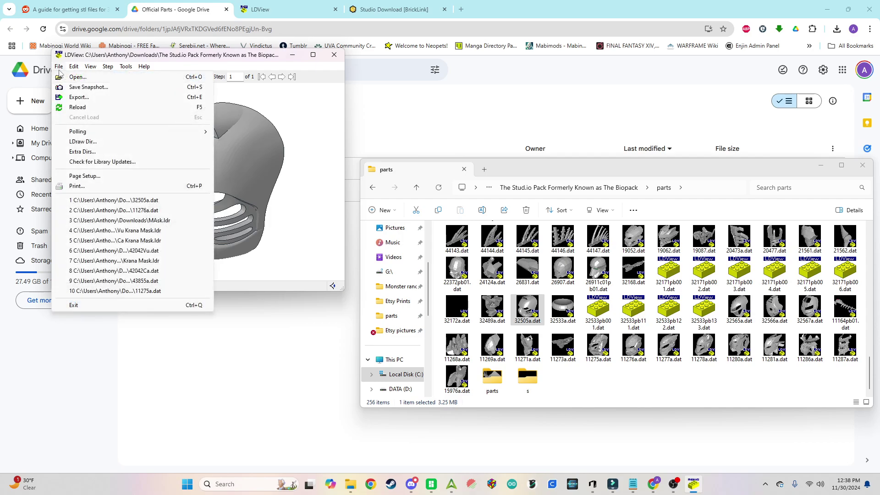
pyautogui.click(77, 98)
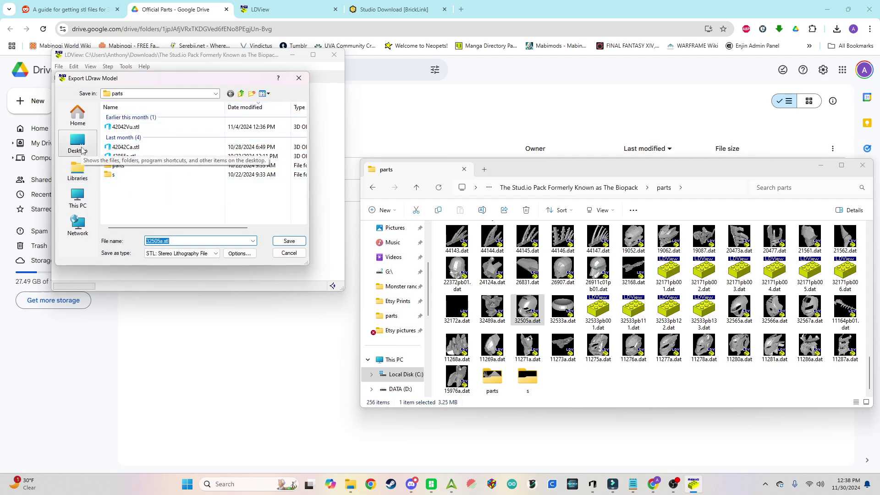
# Step: Set Documents as the export location and create a new folder named Toa Files there
pyautogui.click(83, 172)
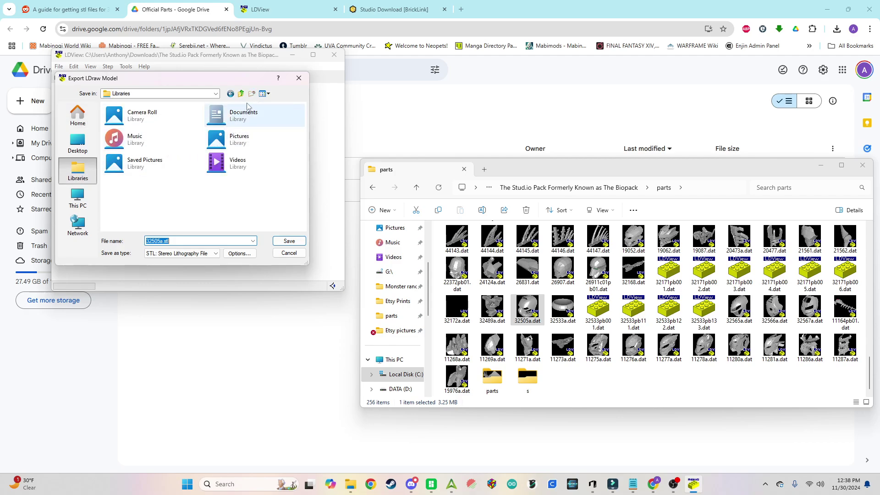
pyautogui.click(78, 143)
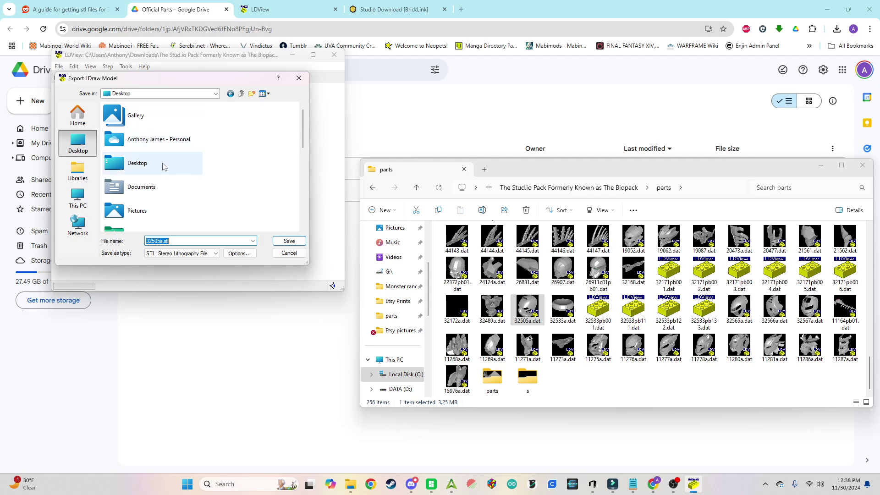
pyautogui.doubleClick(141, 187)
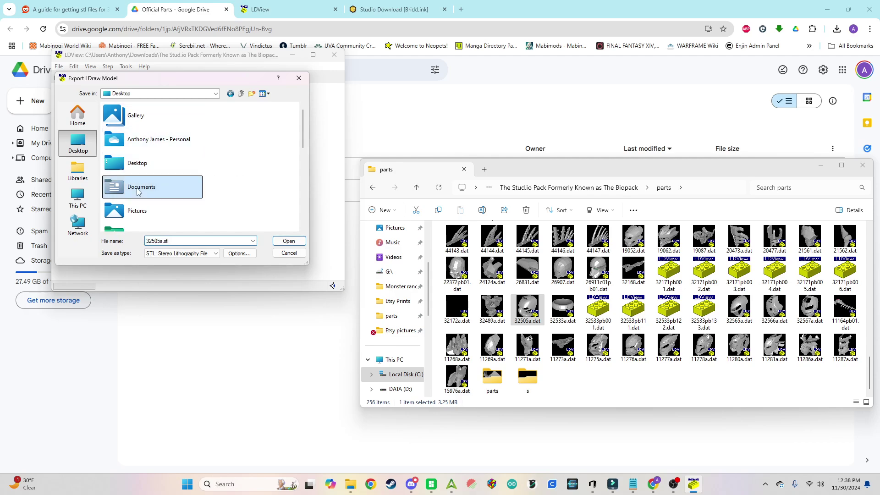
pyautogui.click(252, 93)
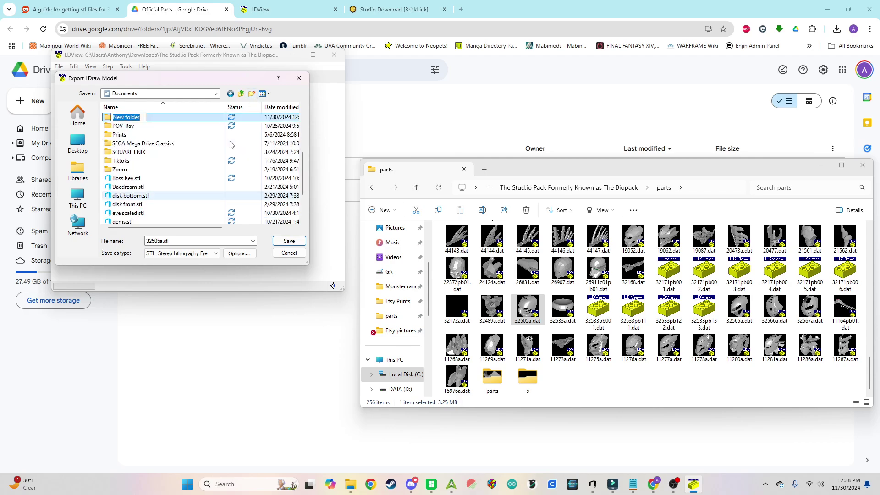
pyautogui.write('Toa Fi')
pyautogui.write('les')
pyautogui.press('Return')
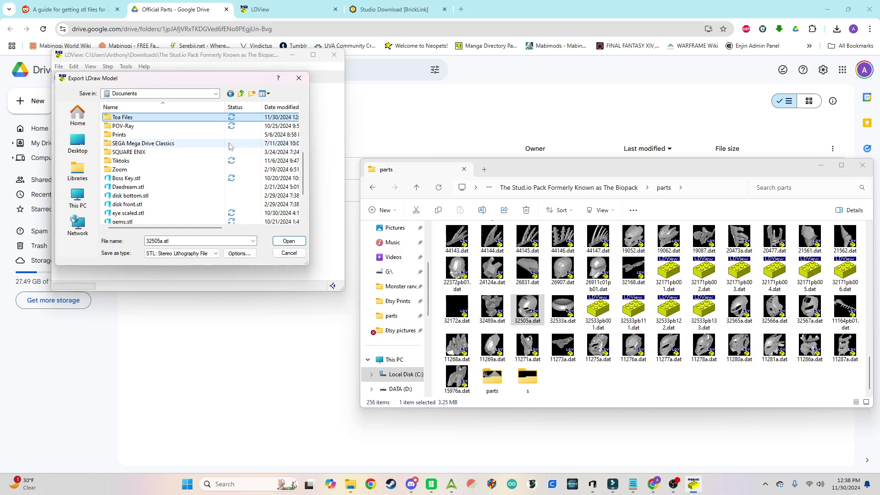
# Step: Export the mask as an STL file named Toa Mask into the Toa Files folder
pyautogui.doubleClick(167, 118)
pyautogui.doubleClick(174, 241)
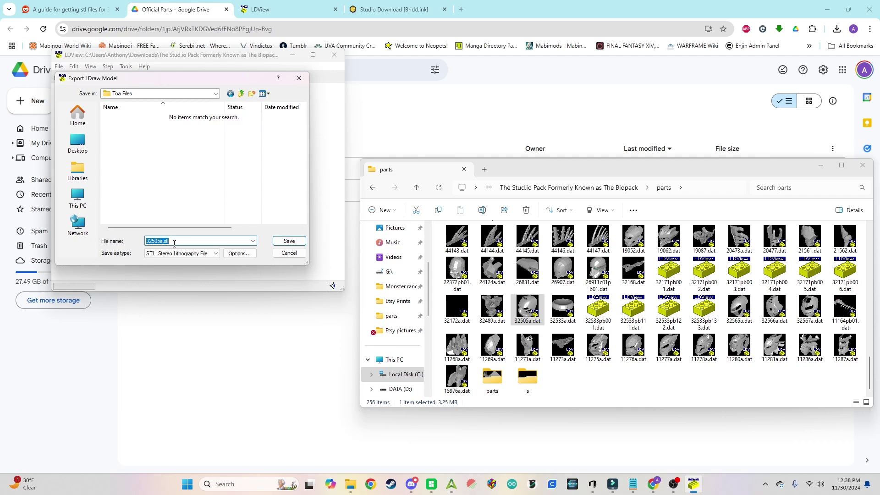
pyautogui.write('Toa Mask')
pyautogui.click(284, 241)
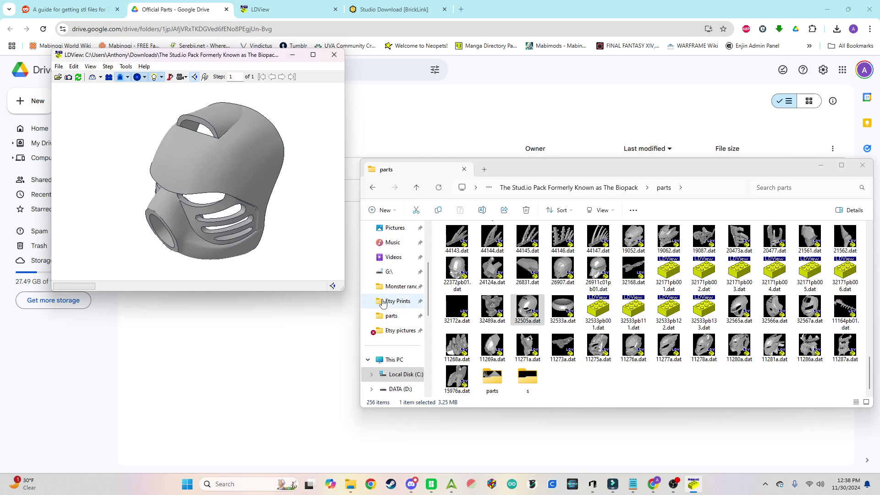
# Step: Browse to Documents in File Explorer and open the Toa Files folder
pyautogui.scroll(3, 387, 305)
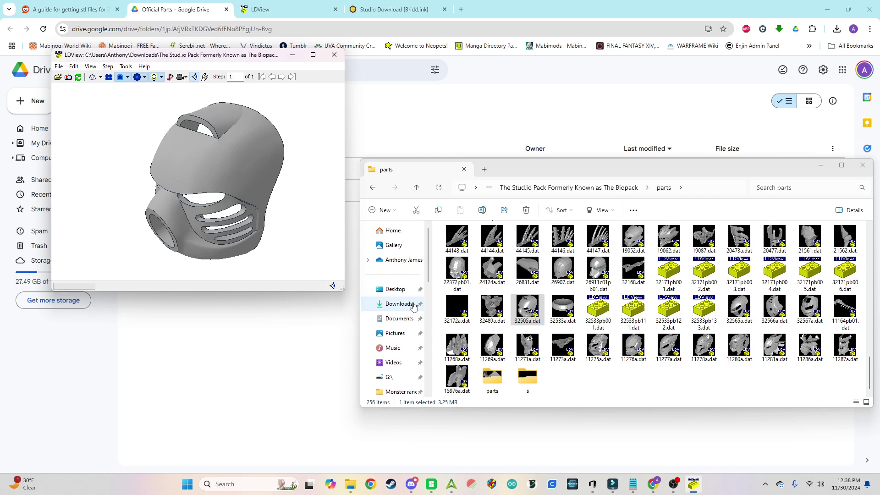
pyautogui.click(399, 318)
pyautogui.scroll(-7, 497, 269)
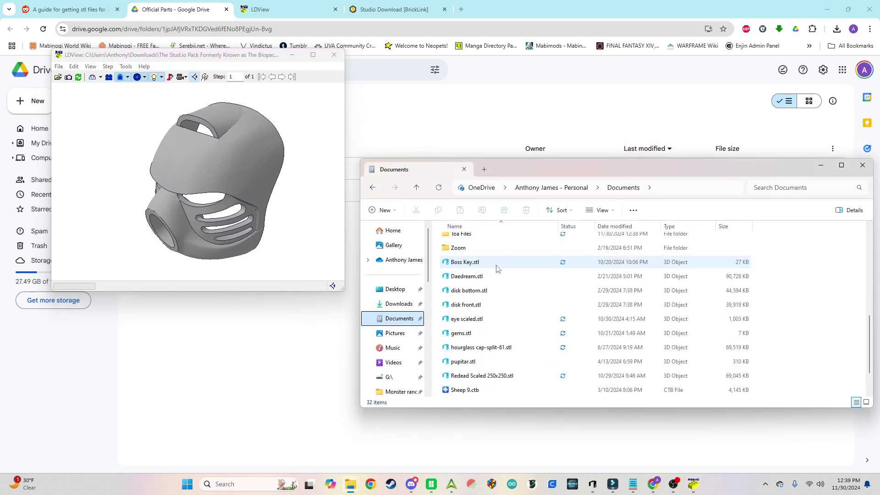
pyautogui.scroll(2, 496, 268)
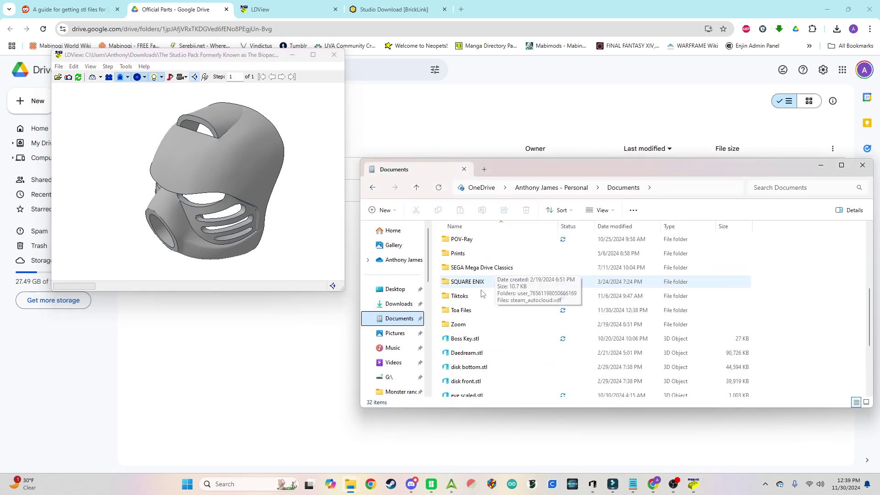
pyautogui.doubleClick(471, 315)
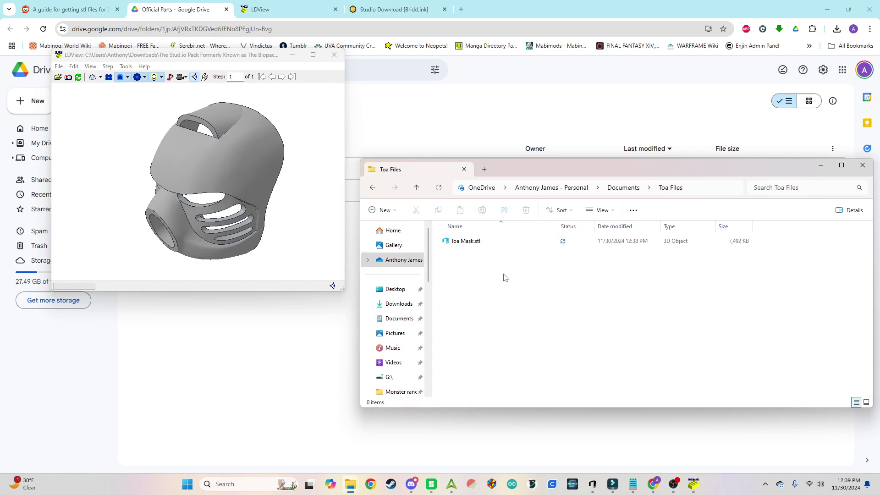
# Step: Import Toa Mask.stl into 3D Builder and roll the mask about -88 degrees so it stands upright
pyautogui.doubleClick(490, 243)
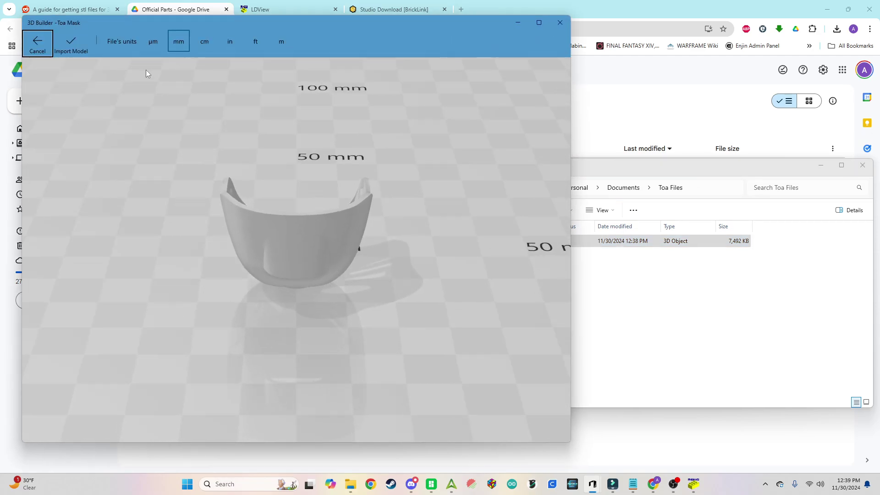
pyautogui.click(74, 46)
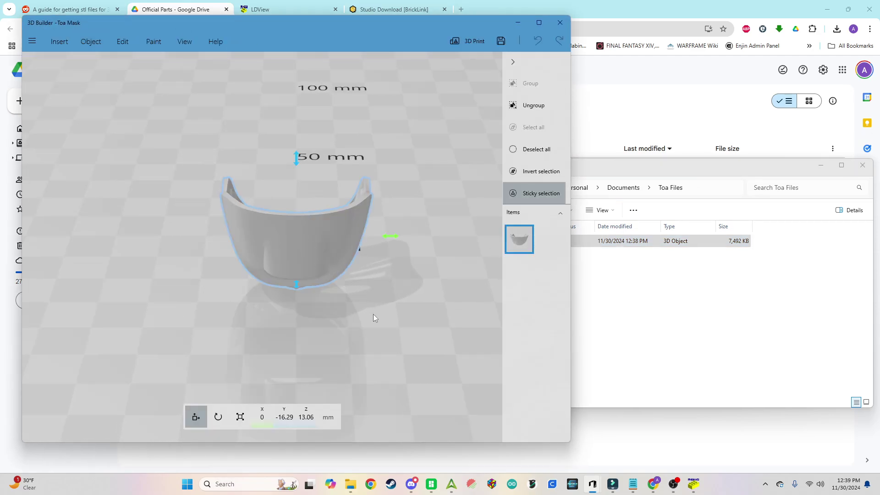
pyautogui.moveTo(373, 315); pyautogui.dragTo(327, 300)
pyautogui.click(219, 416)
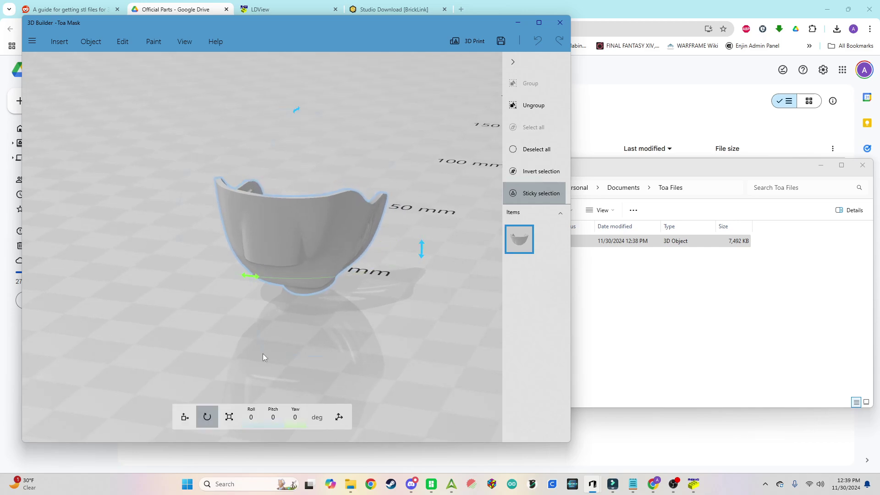
pyautogui.moveTo(252, 244); pyautogui.dragTo(263, 193)
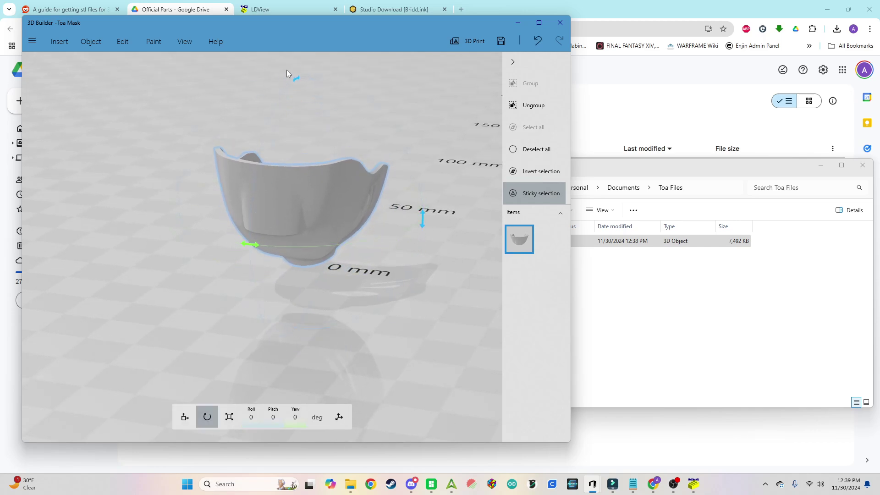
pyautogui.moveTo(298, 80); pyautogui.dragTo(378, 135)
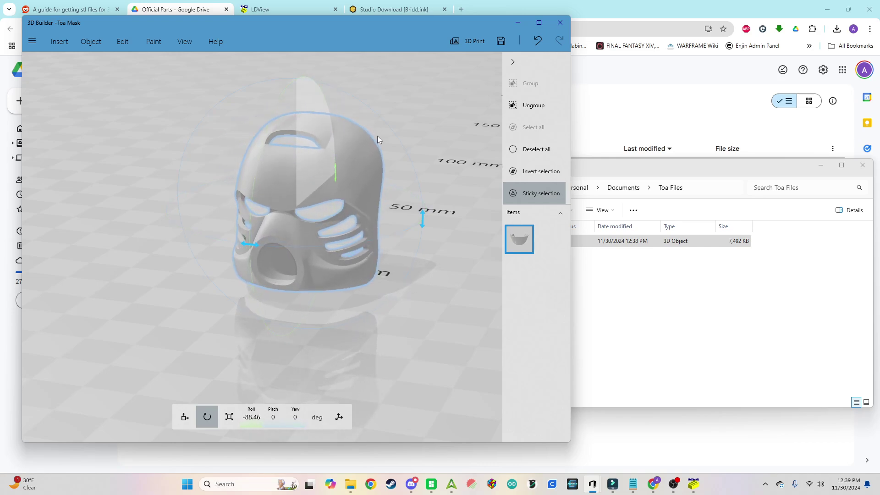
# Step: Inspect the upright mask from the side and front, and close 3D Builder
pyautogui.moveTo(387, 319); pyautogui.dragTo(21, 353)
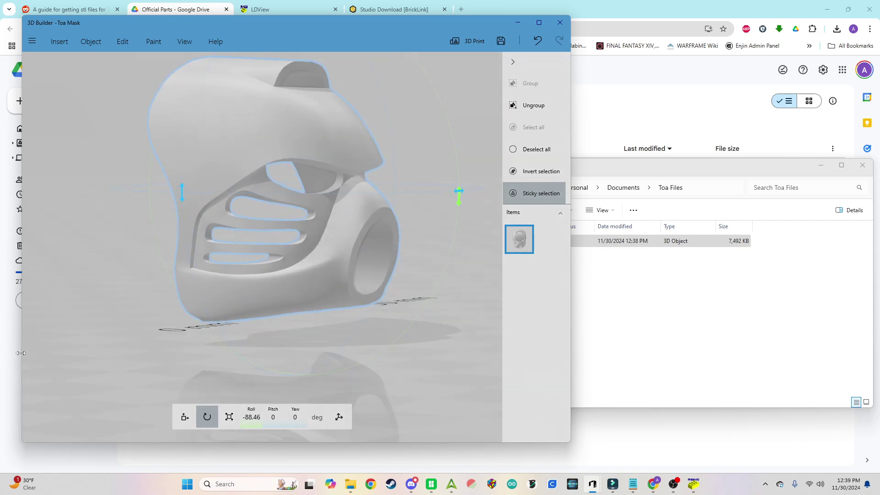
pyautogui.moveTo(435, 382); pyautogui.dragTo(285, 383)
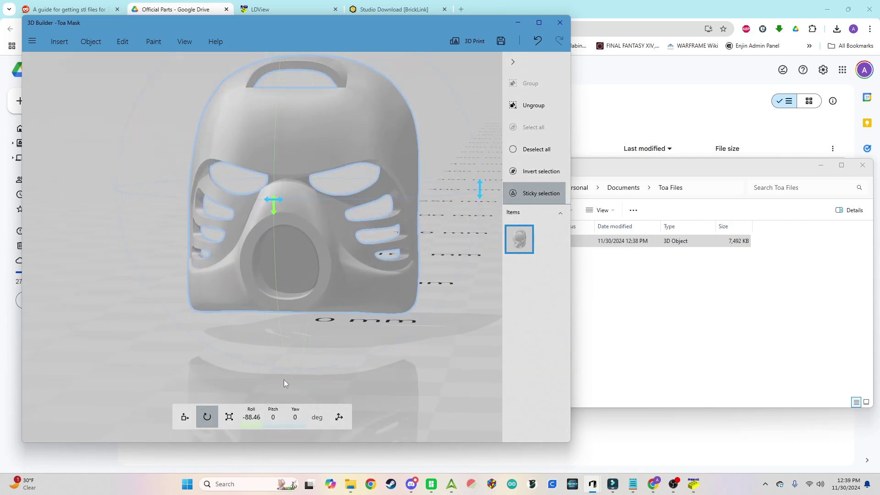
pyautogui.click(560, 22)
pyautogui.click(301, 252)
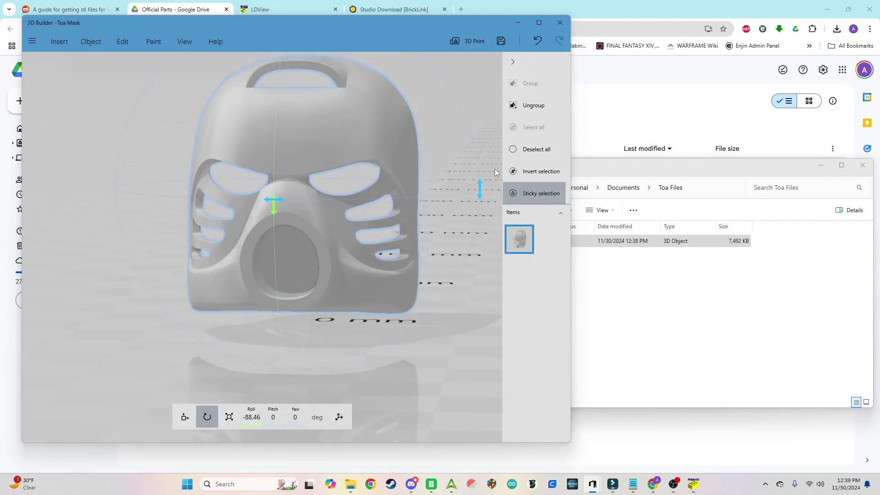
# Step: Switch to the ph lip project in Bambu Studio and clear the existing models from the build plate
pyautogui.click(431, 483)
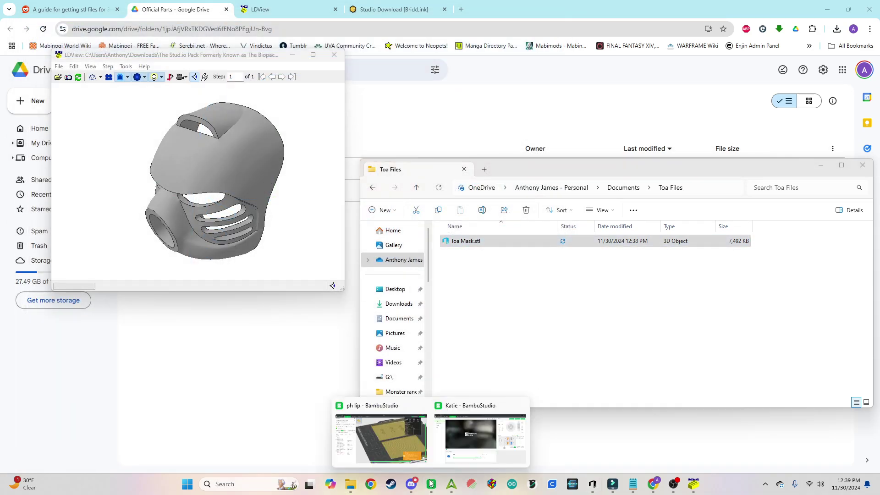
pyautogui.click(412, 440)
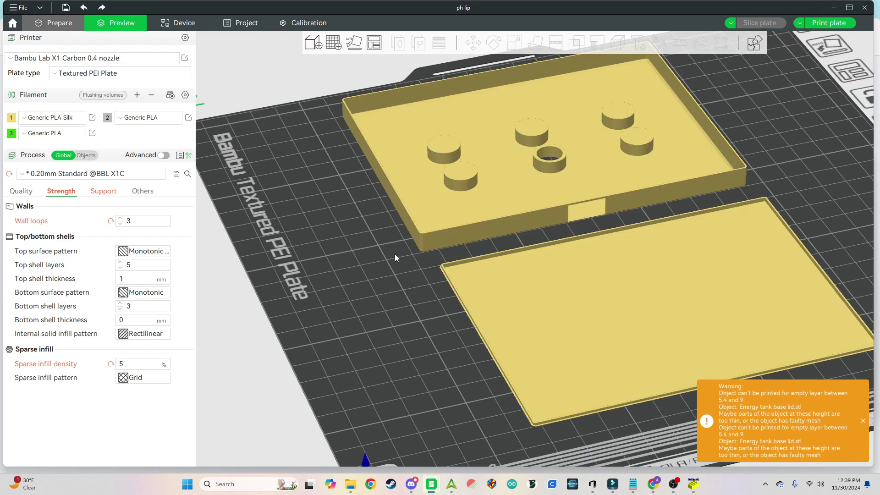
pyautogui.rightClick(395, 254)
pyautogui.click(423, 271)
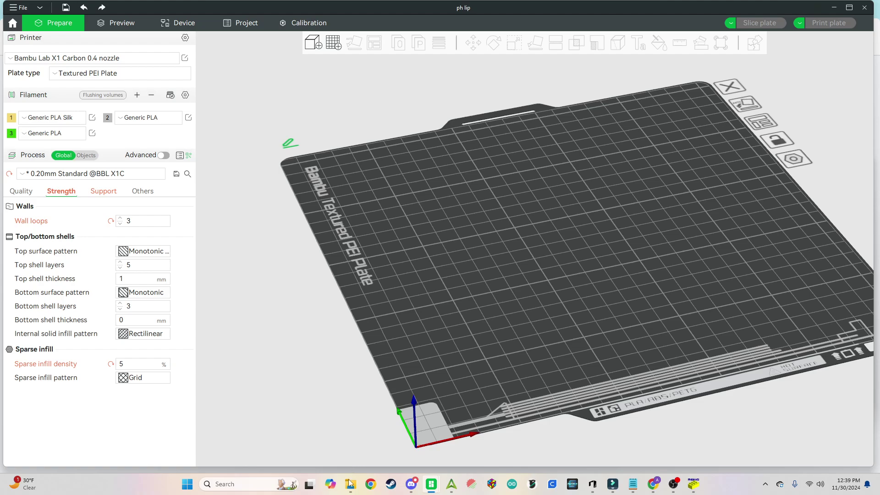
# Step: Load Toa Mask.stl from the Toa Files folder onto the empty build plate
pyautogui.moveTo(350, 484)
pyautogui.click(384, 461)
pyautogui.moveTo(508, 242); pyautogui.dragTo(608, 145)
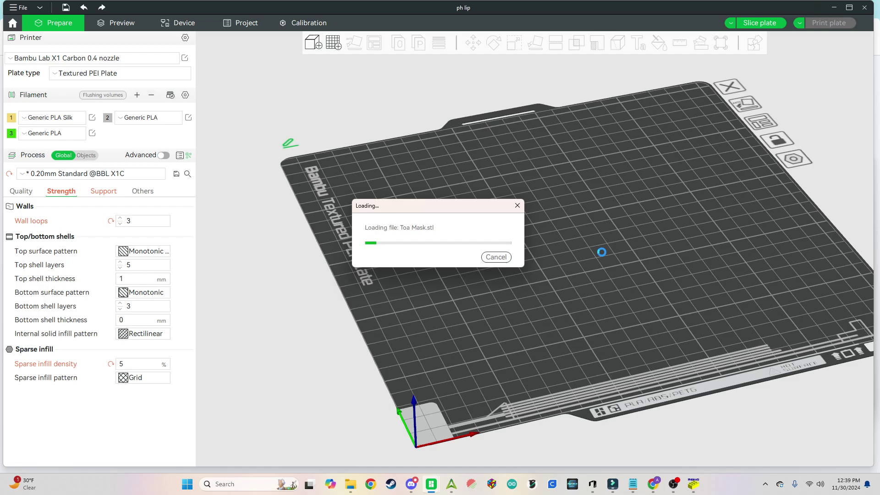
# Step: Examine the imported mask up close and its size relative to the build plate
pyautogui.scroll(-3, 603, 256)
pyautogui.moveTo(601, 252); pyautogui.dragTo(535, 261)
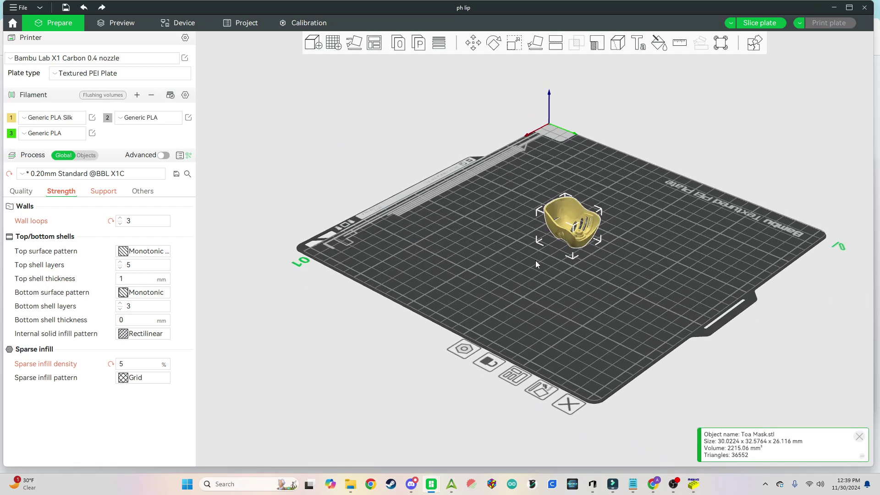
pyautogui.scroll(5, 642, 249)
pyautogui.scroll(6, 553, 282)
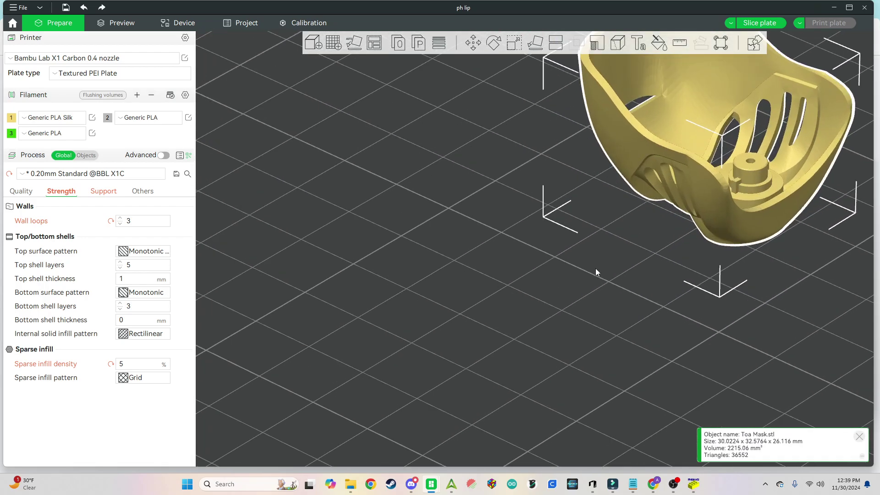
pyautogui.moveTo(596, 268)
pyautogui.mouseDown()
pyautogui.moveTo(483, 260)
pyautogui.moveTo(610, 265)
pyautogui.mouseUp()
pyautogui.scroll(-8, 610, 265)
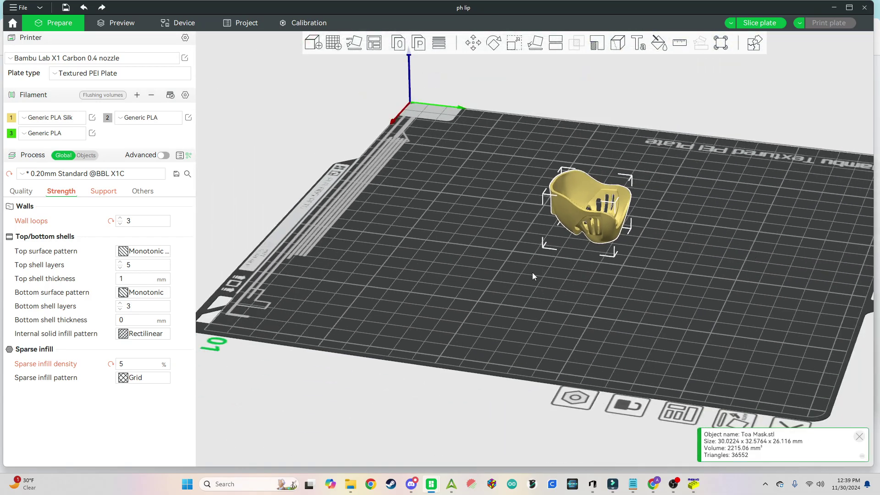
pyautogui.moveTo(532, 272)
pyautogui.mouseDown()
pyautogui.moveTo(582, 272)
pyautogui.moveTo(527, 276)
pyautogui.mouseUp()
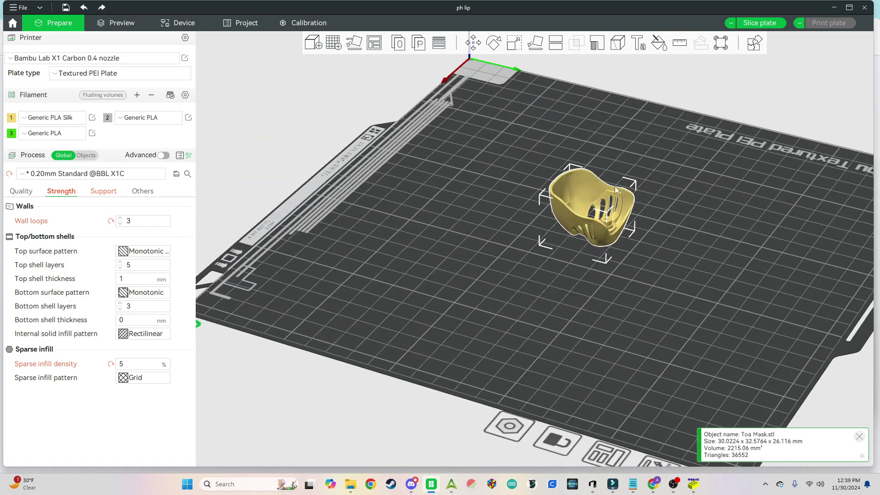
# Step: Scale the mask uniformly to 300%, and enlarge it further to 500%
pyautogui.click(514, 42)
pyautogui.doubleClick(596, 76)
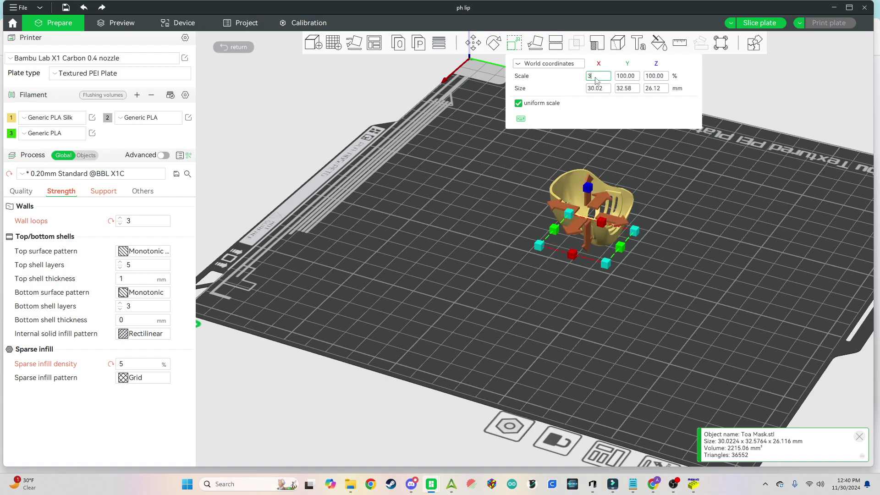
pyautogui.write('300')
pyautogui.press('Return')
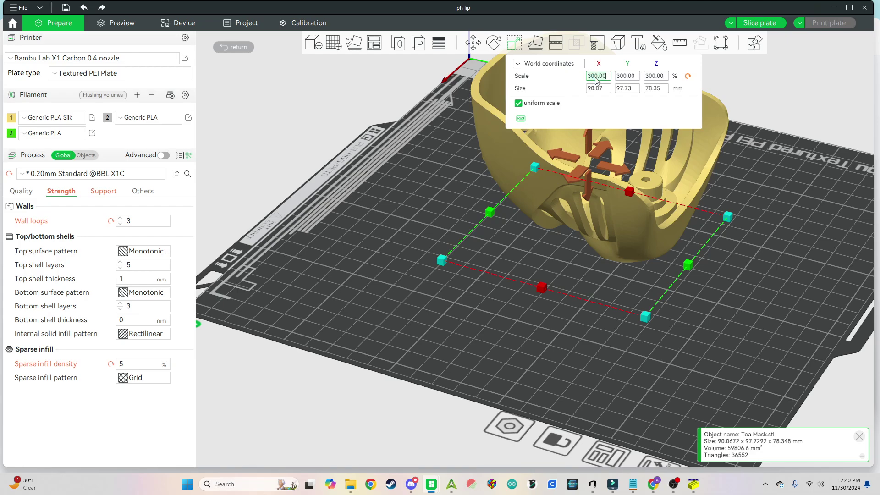
pyautogui.write('5')
pyautogui.press('Return')
pyautogui.scroll(-5, 702, 332)
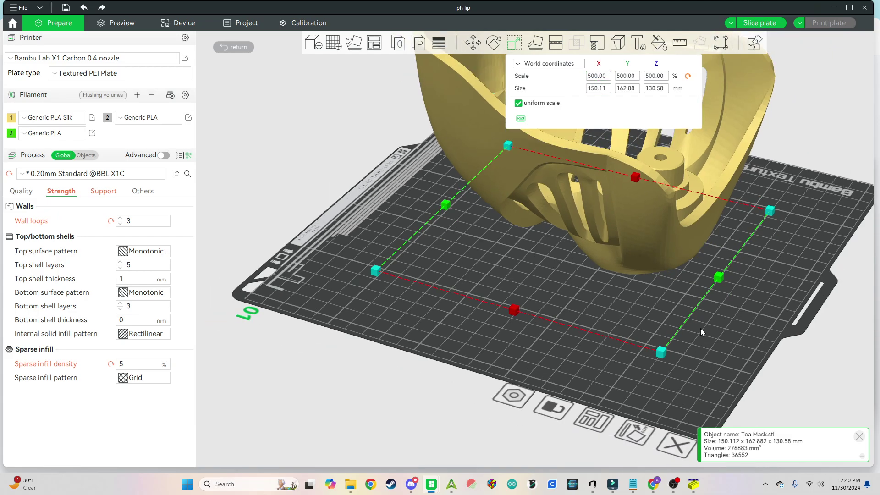
# Step: Lay the mask on its lower face so it stands upright on the plate, and check its orientation
pyautogui.click(535, 43)
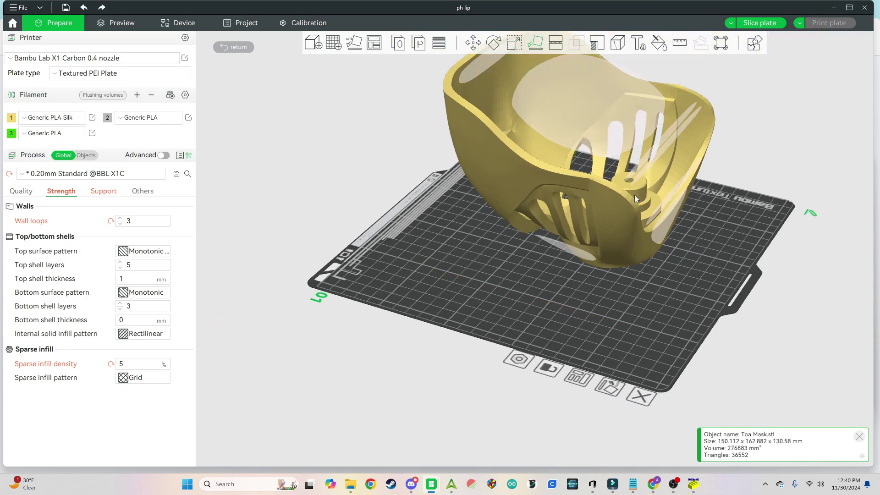
pyautogui.click(661, 227)
pyautogui.moveTo(608, 293); pyautogui.dragTo(538, 303)
pyautogui.moveTo(633, 272); pyautogui.dragTo(583, 272)
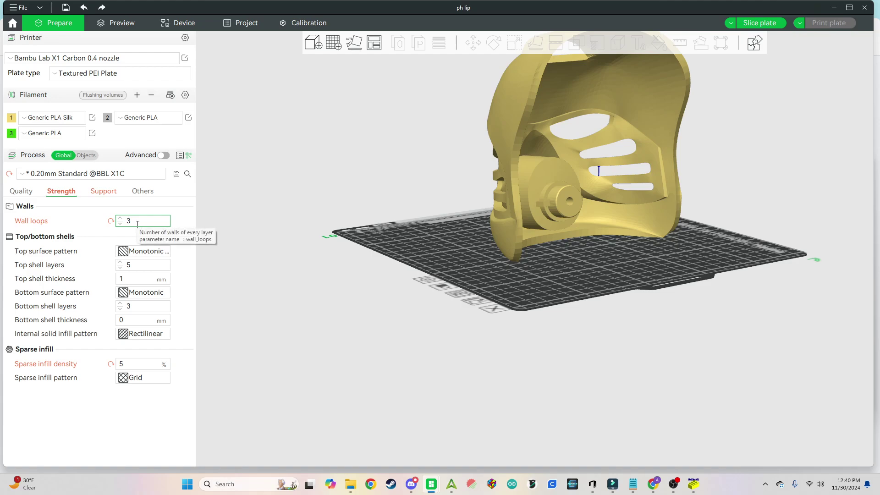
# Step: Set the support type to tree(auto) and restrict supports to the build plate only
pyautogui.click(104, 192)
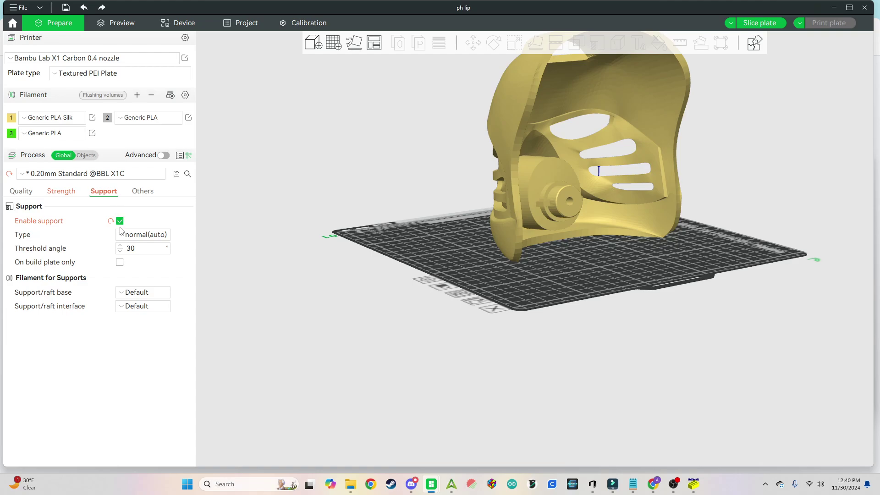
pyautogui.click(137, 235)
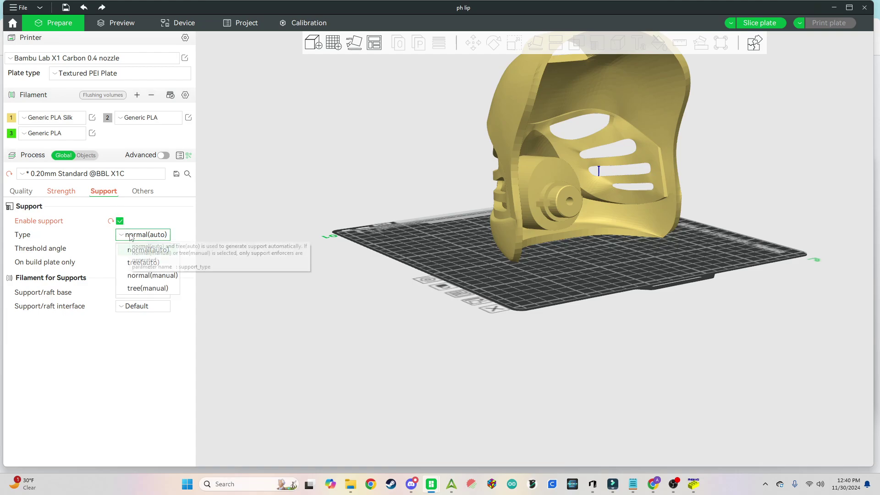
pyautogui.click(144, 262)
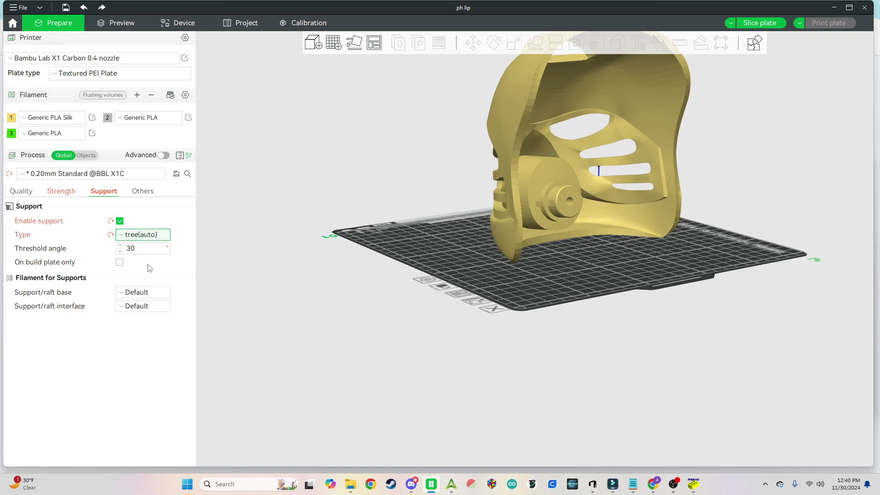
pyautogui.click(120, 262)
# Step: Check the mask from the front and slice the plate
pyautogui.scroll(-1, 419, 218)
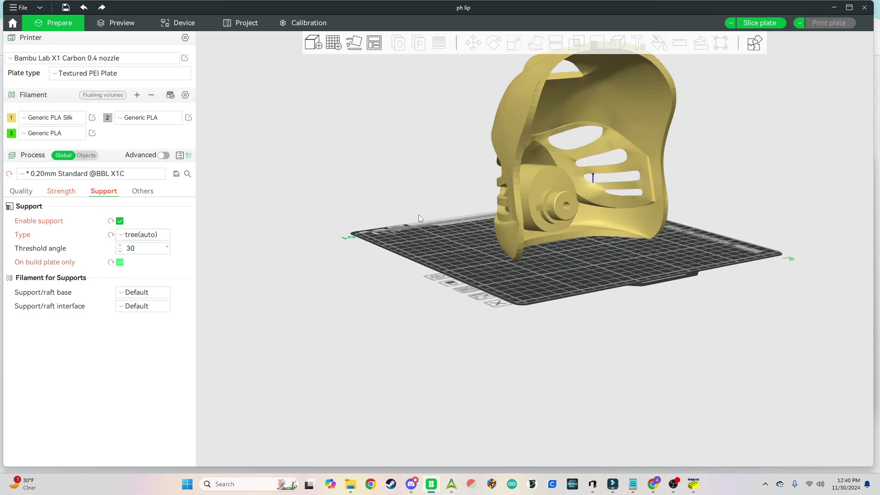
pyautogui.moveTo(456, 217); pyautogui.dragTo(558, 230)
pyautogui.moveTo(721, 164); pyautogui.dragTo(704, 178)
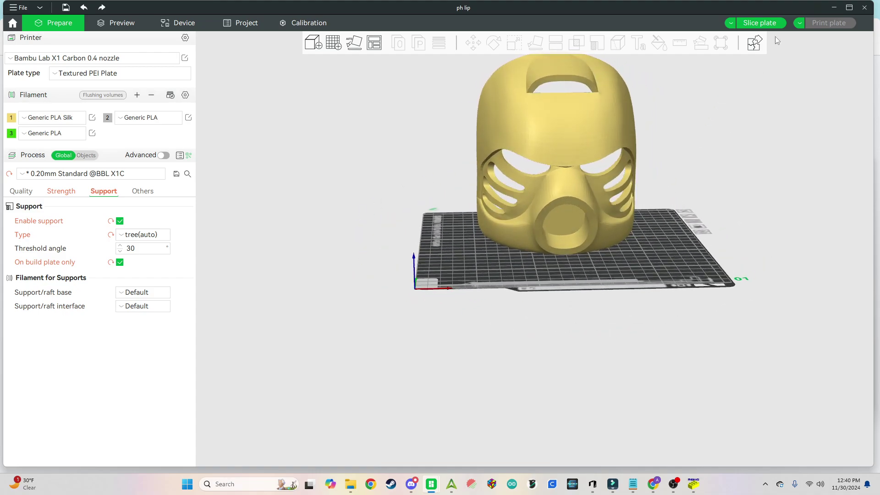
pyautogui.click(760, 22)
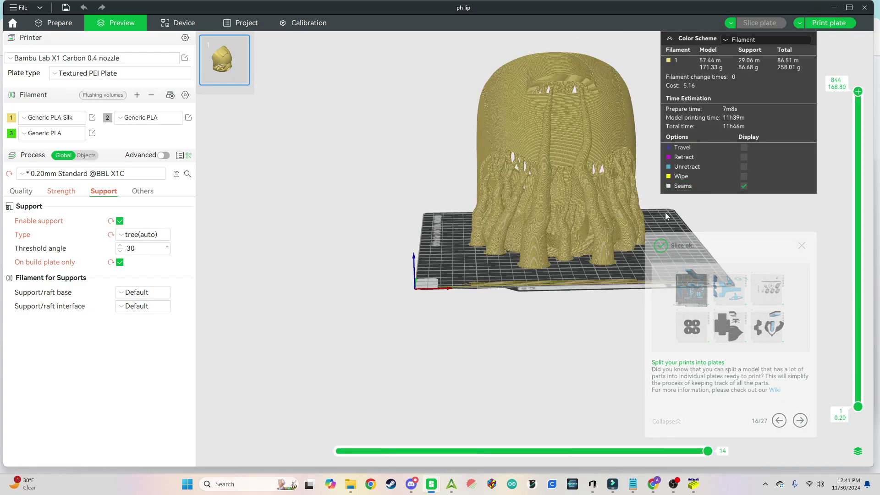
# Step: Examine the sliced mask's tree supports from the front, back and side, along with the filament and print time estimates
pyautogui.moveTo(576, 283); pyautogui.dragTo(487, 285)
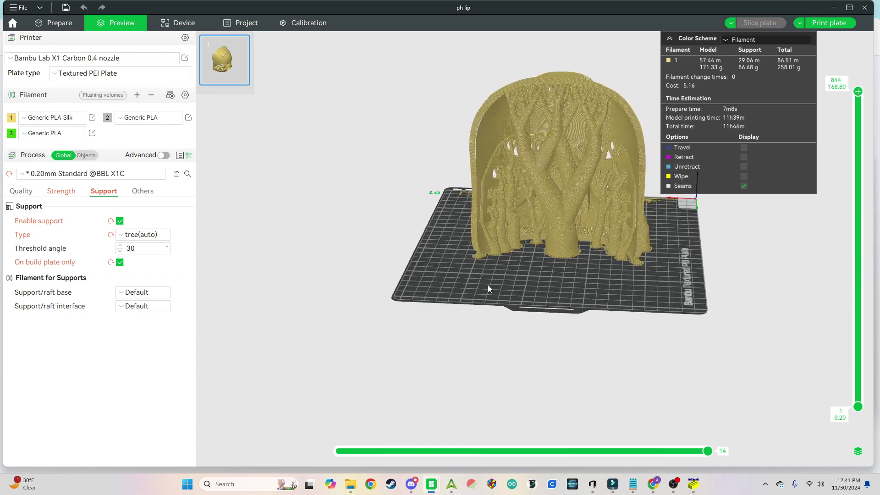
pyautogui.scroll(5, 587, 294)
pyautogui.scroll(-3, 587, 294)
pyautogui.moveTo(540, 298); pyautogui.dragTo(619, 268)
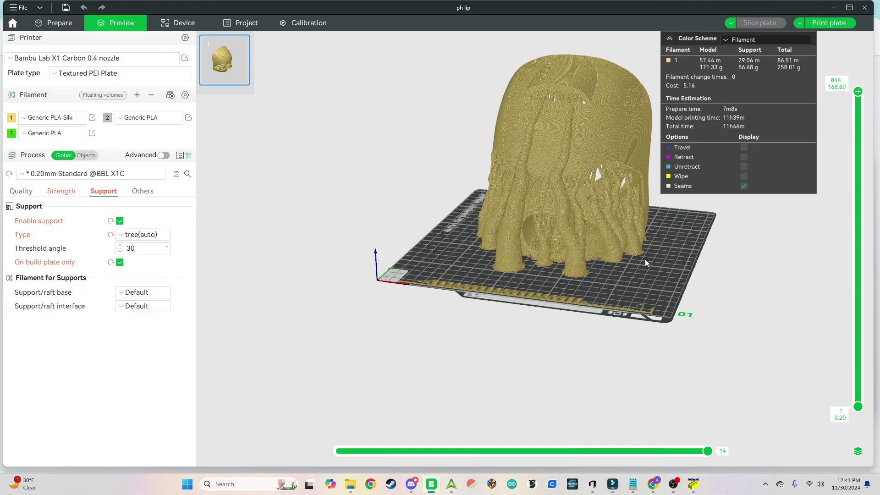
pyautogui.scroll(3, 644, 260)
pyautogui.scroll(-3, 718, 230)
pyautogui.moveTo(585, 337); pyautogui.dragTo(657, 321)
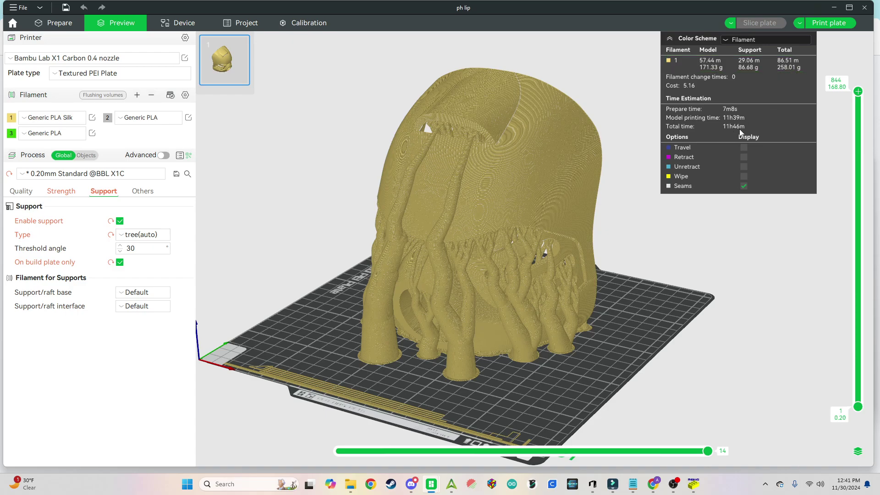
pyautogui.moveTo(662, 269); pyautogui.dragTo(645, 307)
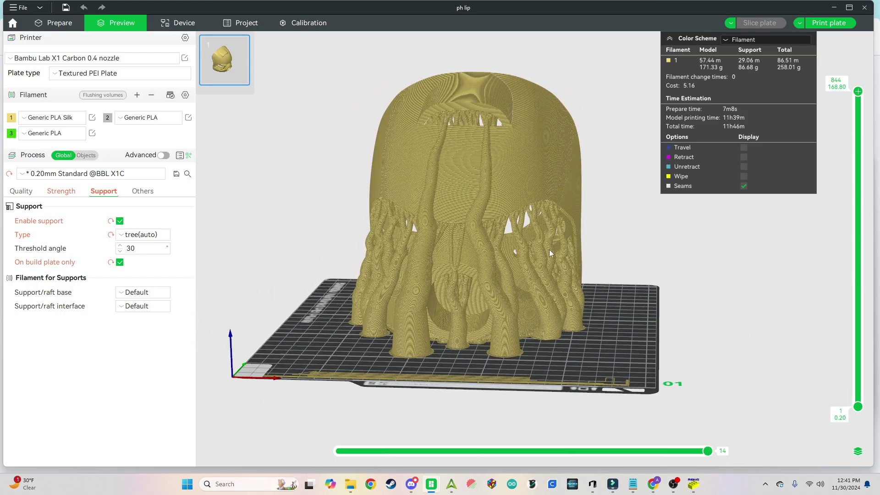
# Step: Close Bambu Studio without saving the project and bring up the BrickLink Studio download page in the browser
pyautogui.click(864, 9)
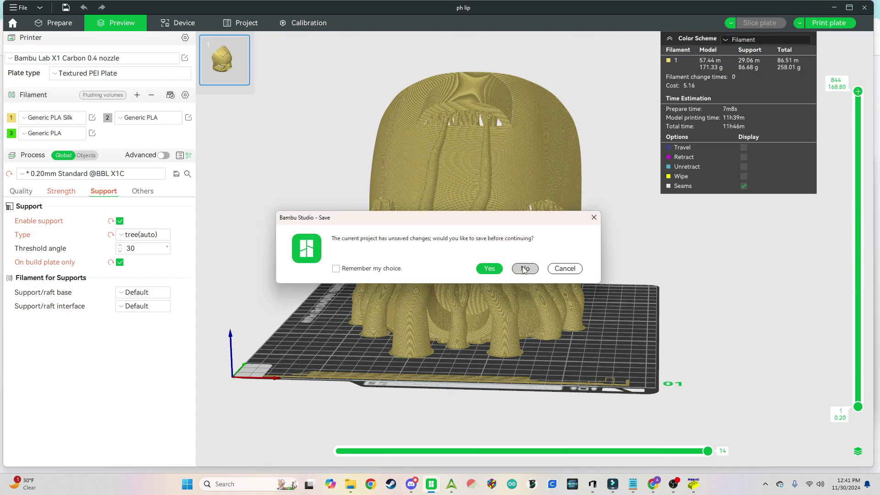
pyautogui.click(522, 267)
pyautogui.click(493, 353)
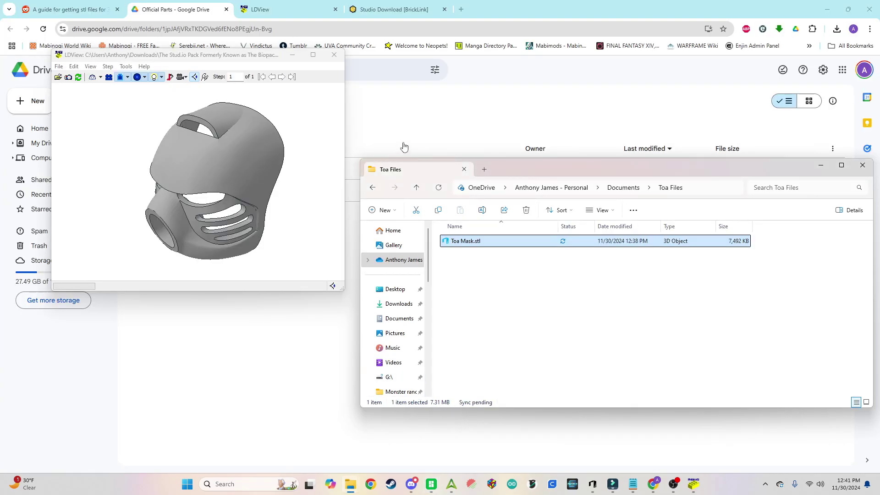
pyautogui.click(408, 11)
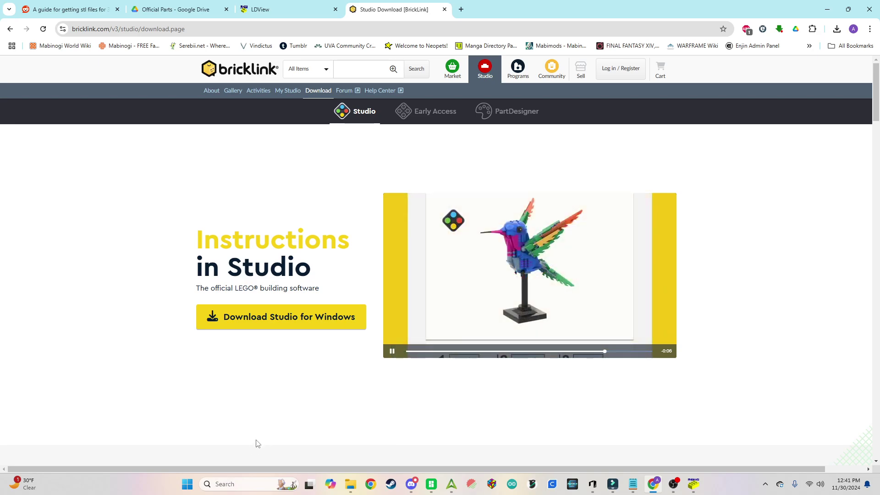
# Step: Launch Studio 2.0 and create a new model
pyautogui.click(188, 484)
pyautogui.write('stud')
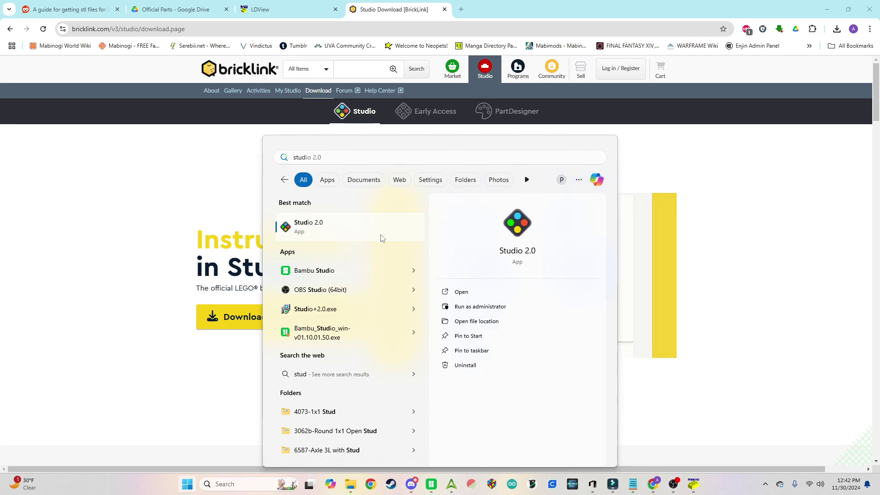
pyautogui.click(380, 237)
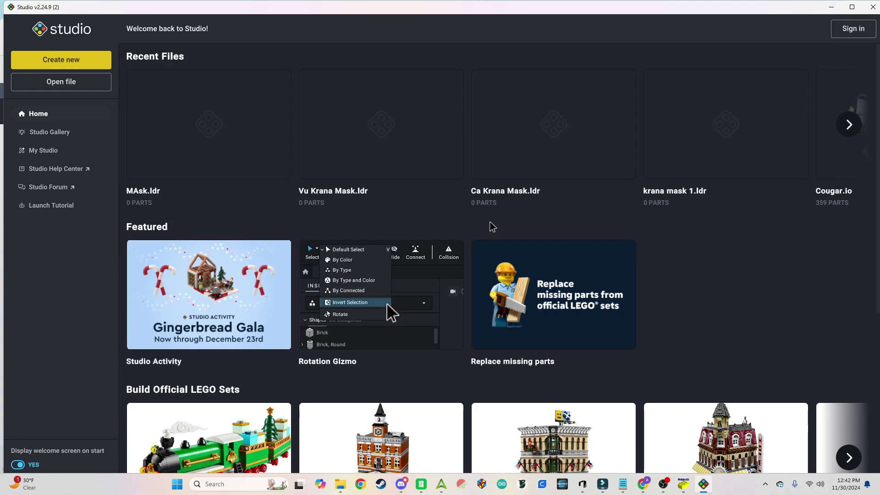
pyautogui.click(85, 67)
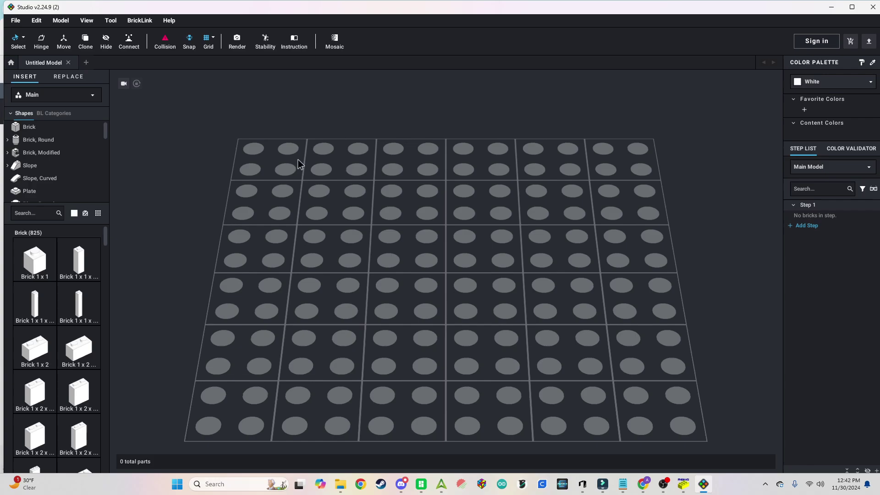
# Step: Browse the parts library's Brick, Brick Round, Brick Modified and Slope parts and look through the remaining shape categories
pyautogui.scroll(-5, 59, 249)
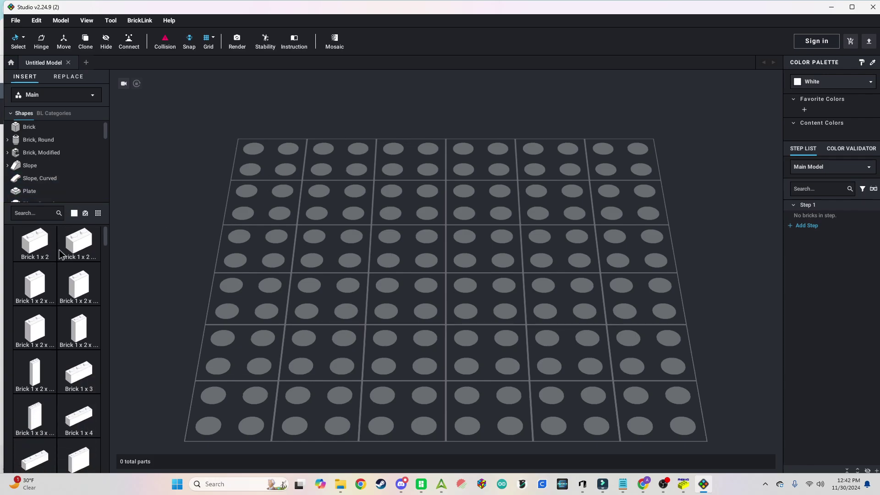
pyautogui.scroll(-10, 59, 250)
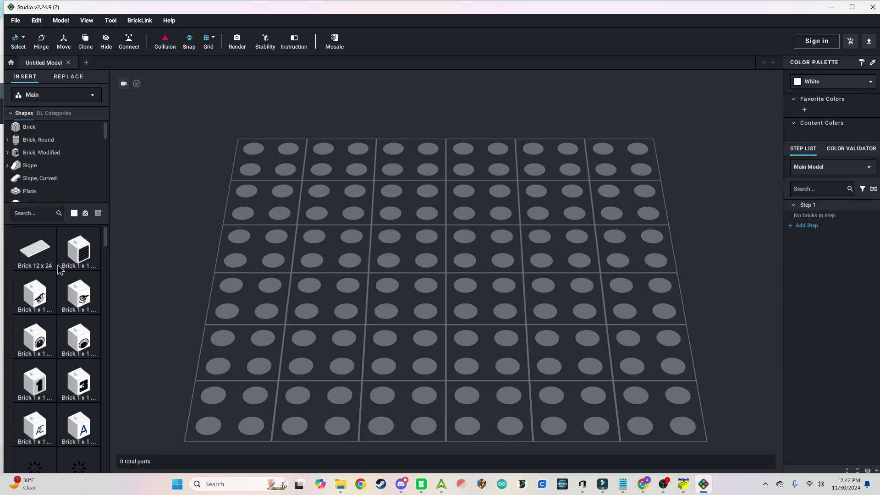
pyautogui.scroll(-10, 62, 288)
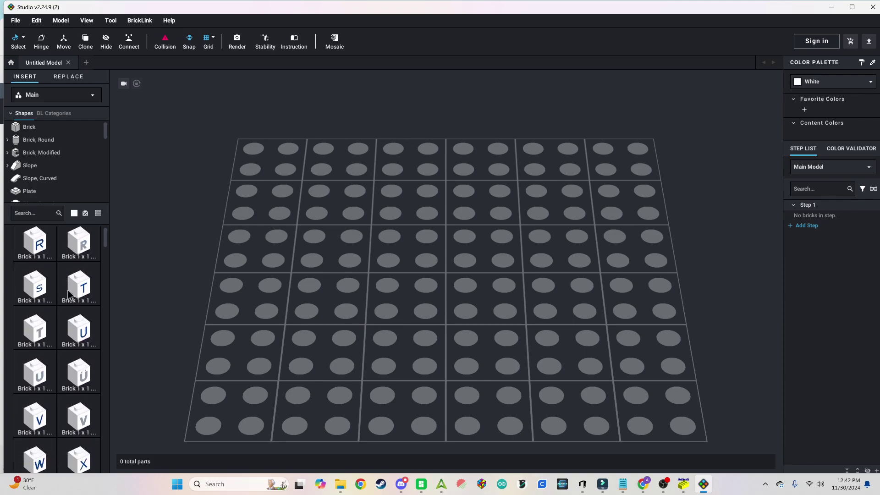
pyautogui.scroll(-4, 71, 289)
pyautogui.moveTo(106, 240); pyautogui.dragTo(109, 221)
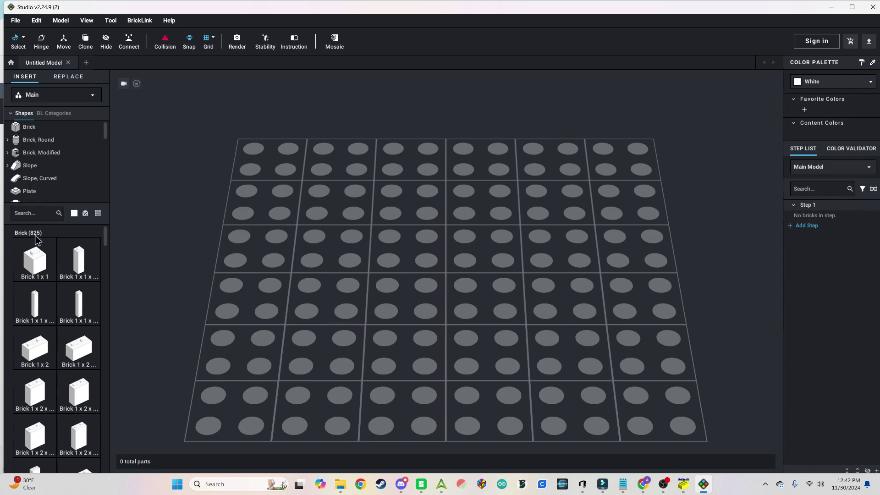
pyautogui.click(48, 142)
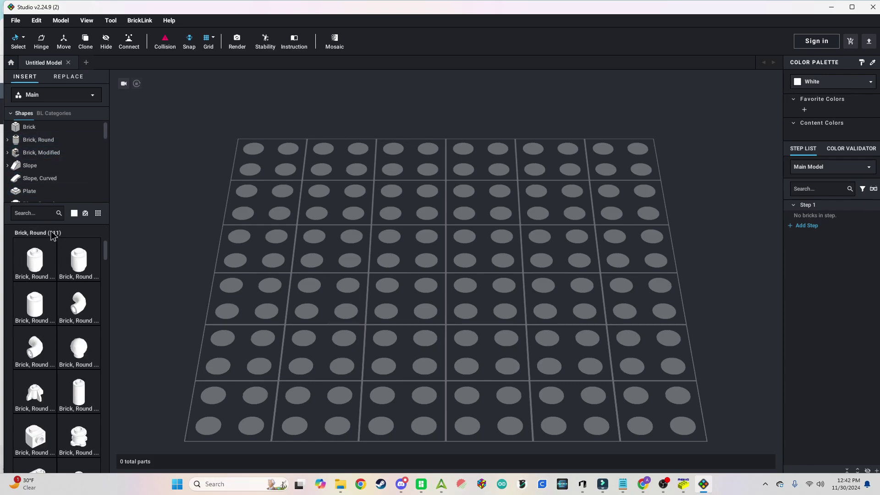
pyautogui.click(58, 153)
pyautogui.click(59, 166)
pyautogui.scroll(-3, 58, 168)
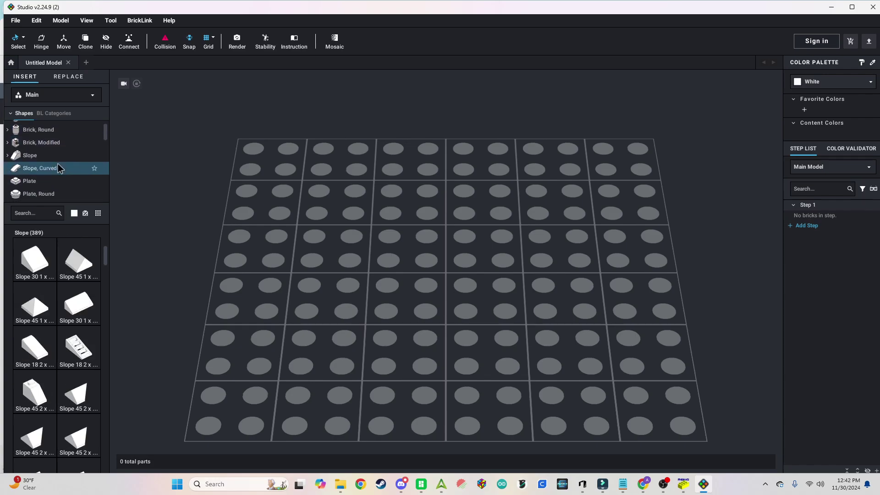
pyautogui.scroll(-4, 58, 168)
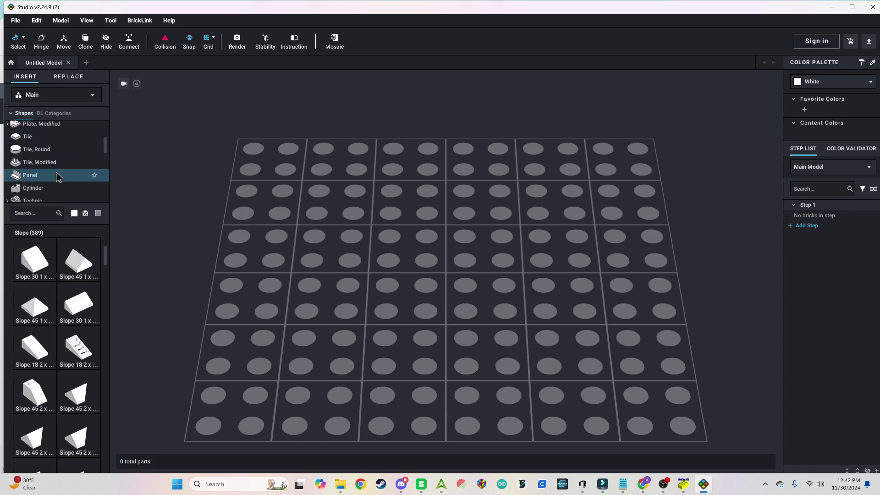
pyautogui.scroll(-10, 57, 177)
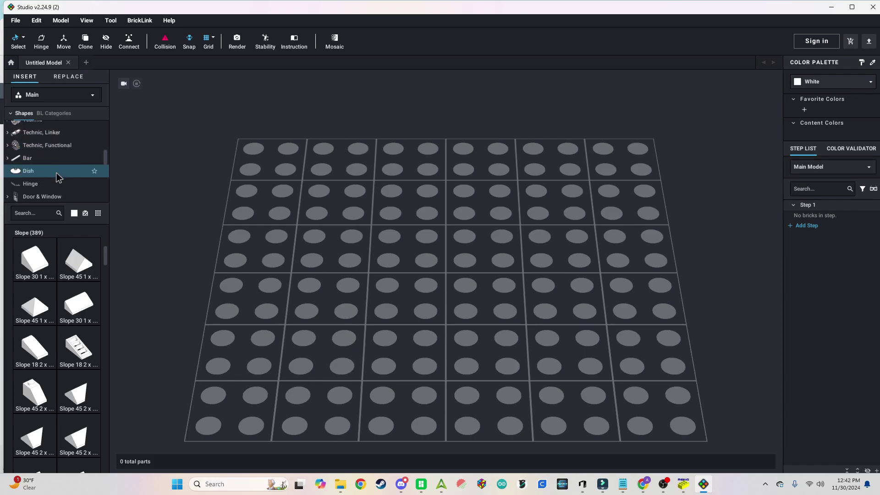
pyautogui.scroll(-4, 57, 179)
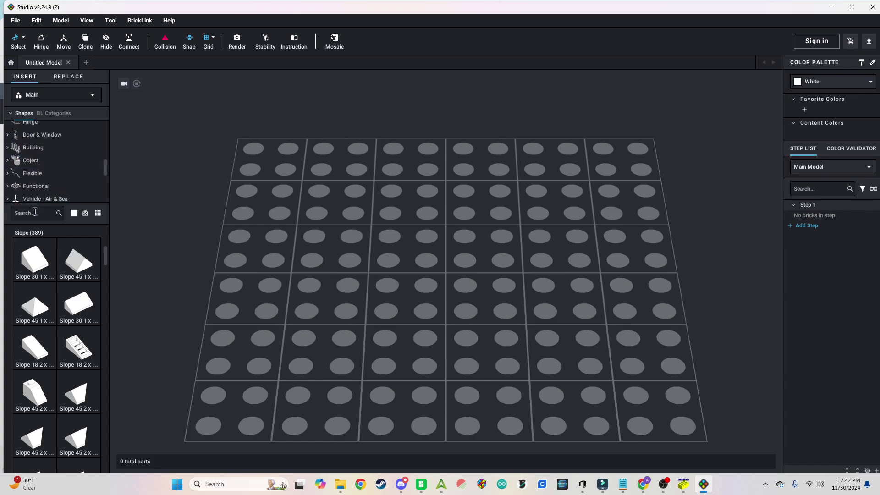
# Step: Search the parts library for "bionicle" and go through the results to the modified minifigure heads
pyautogui.write('bionicle')
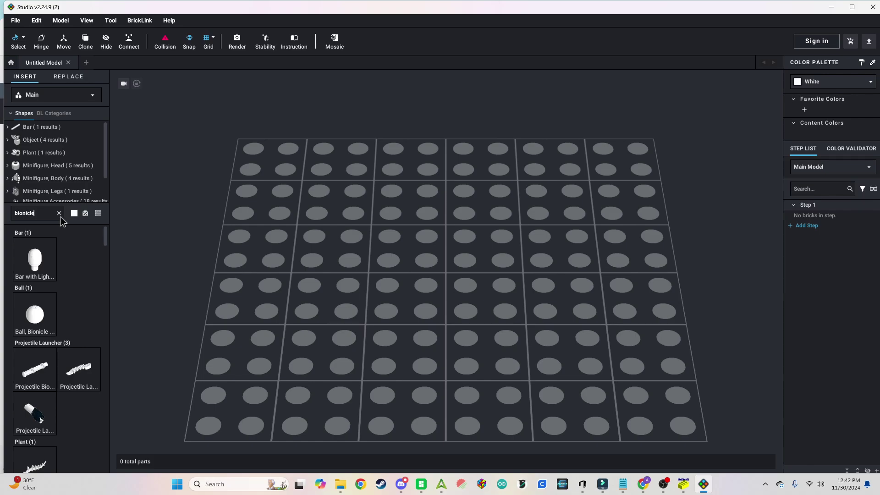
pyautogui.scroll(-2, 51, 272)
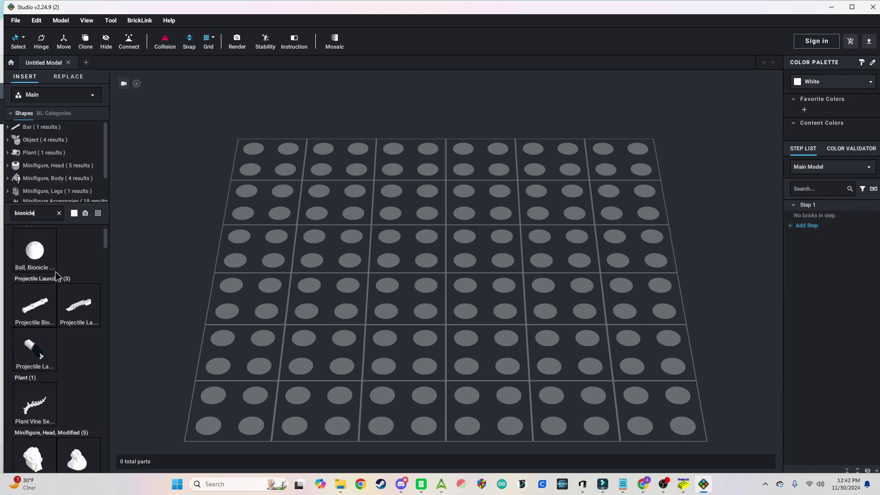
pyautogui.scroll(-5, 56, 271)
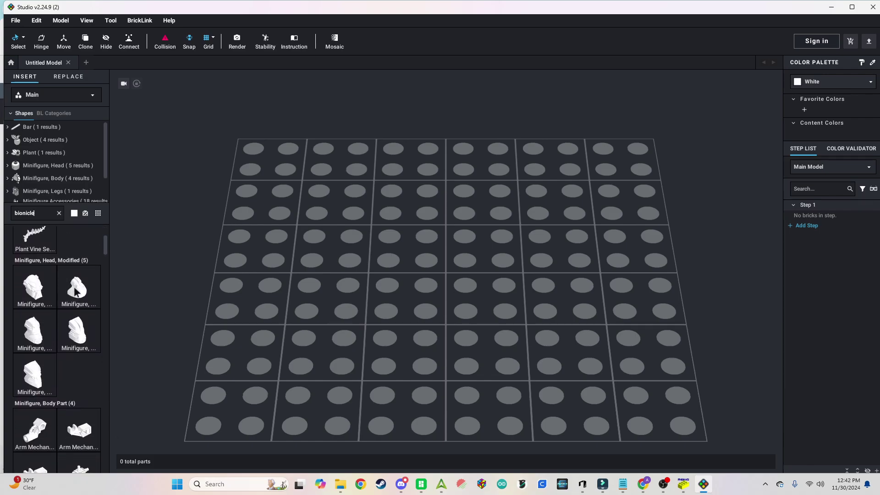
# Step: Place the Bionicle Piraka Avak minifigure head on the baseplate, inspect it up close and delete it
pyautogui.moveTo(76, 292); pyautogui.dragTo(441, 285)
pyautogui.scroll(10, 553, 325)
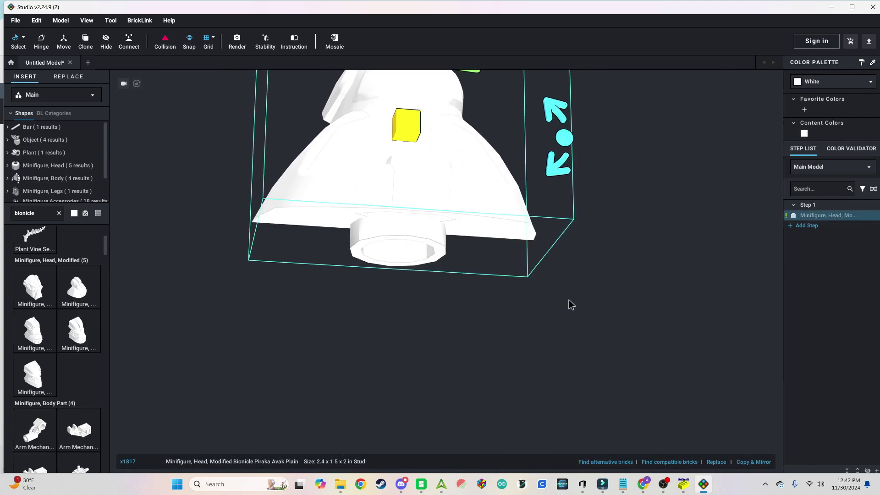
pyautogui.moveTo(548, 319)
pyautogui.mouseDown(button='right')
pyautogui.moveTo(472, 315)
pyautogui.moveTo(548, 314)
pyautogui.moveTo(570, 269)
pyautogui.moveTo(552, 326)
pyautogui.moveTo(561, 321)
pyautogui.mouseUp(button='right')
pyautogui.scroll(-3, 483, 276)
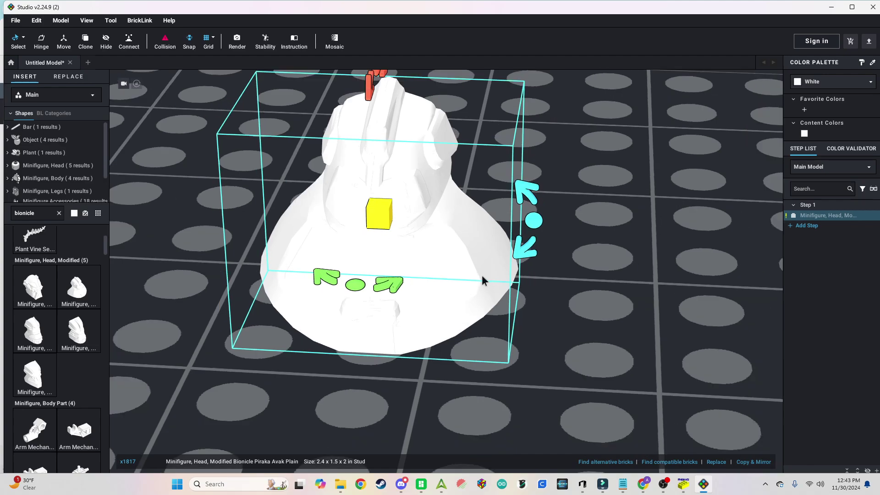
pyautogui.press('Delete')
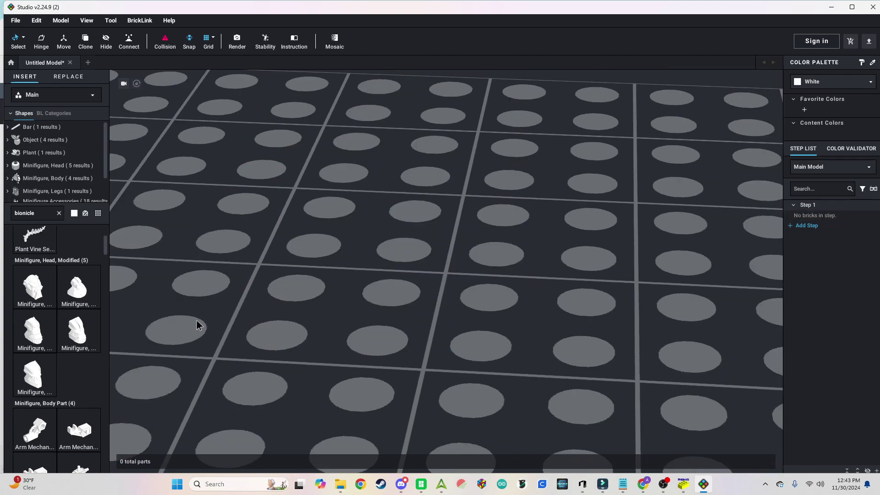
# Step: Find the Toa Nuva chest armor (43558) among the Bionicle parts, place it on the baseplate and view it from above
pyautogui.scroll(-5, 39, 341)
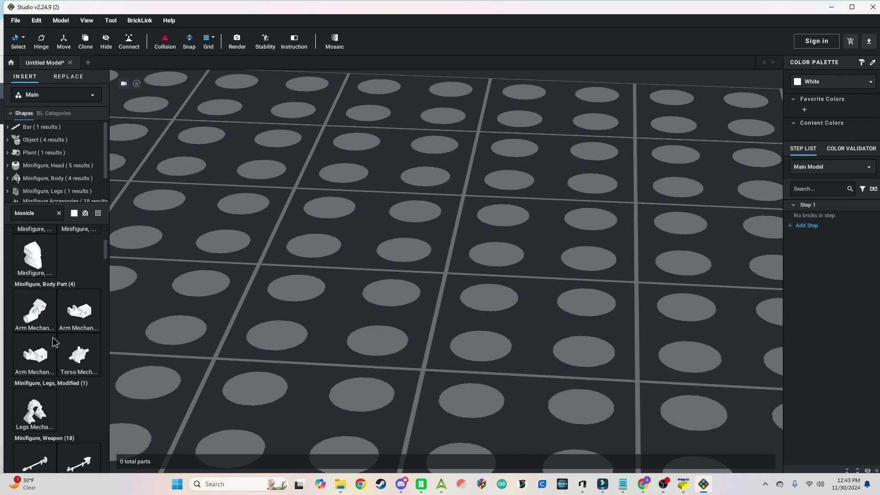
pyautogui.scroll(-5, 53, 338)
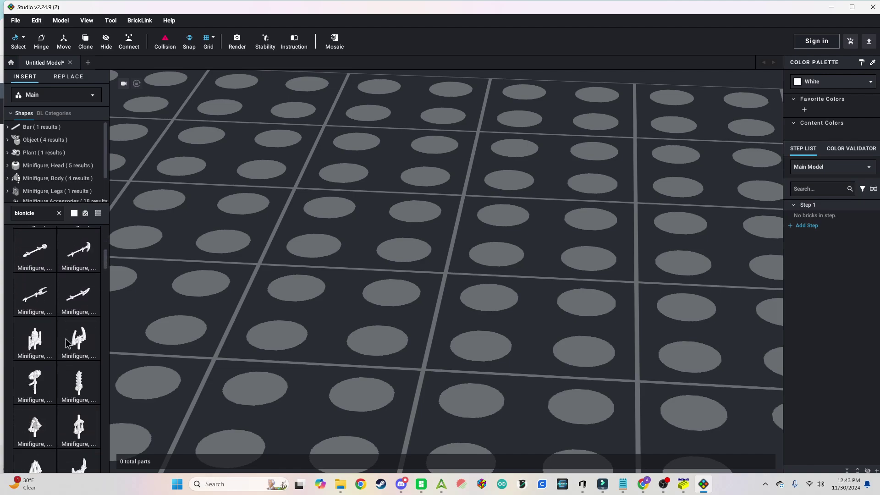
pyautogui.scroll(-5, 65, 344)
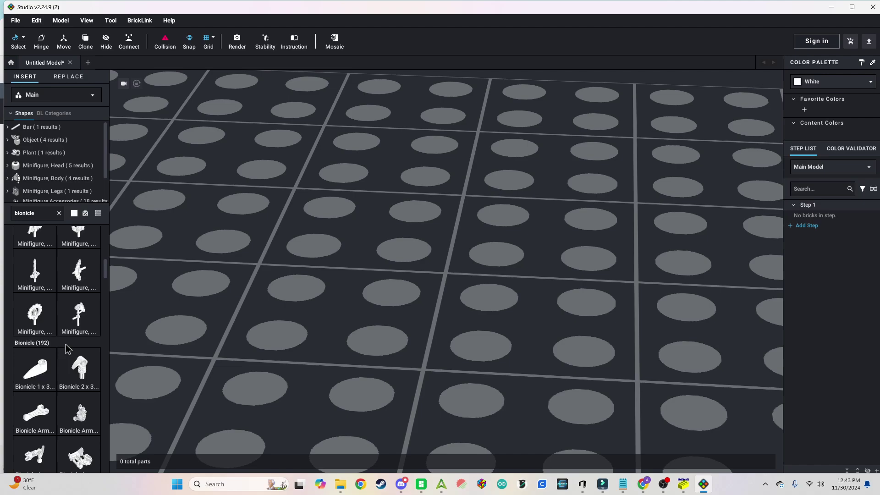
pyautogui.scroll(-2, 76, 335)
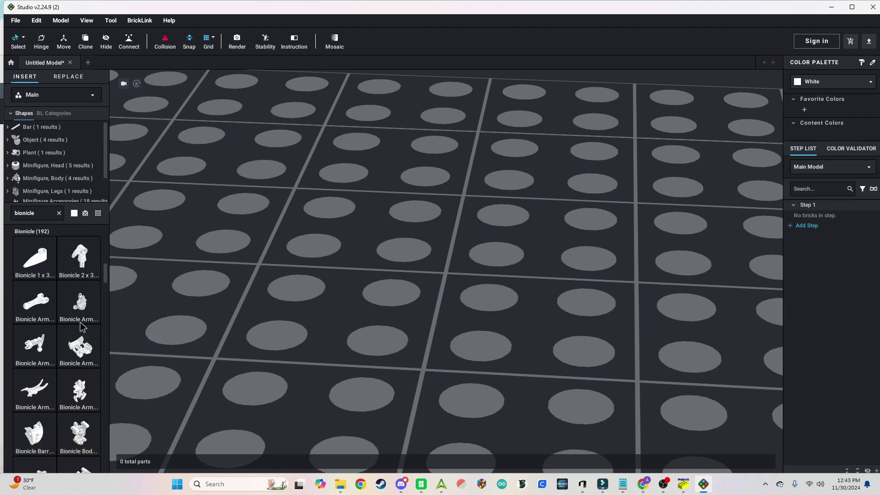
pyautogui.scroll(-1, 77, 342)
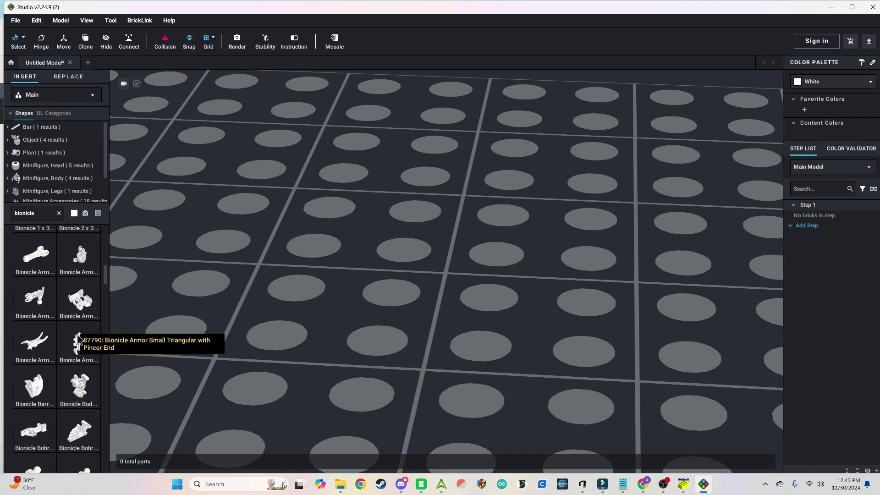
pyautogui.scroll(-2, 78, 326)
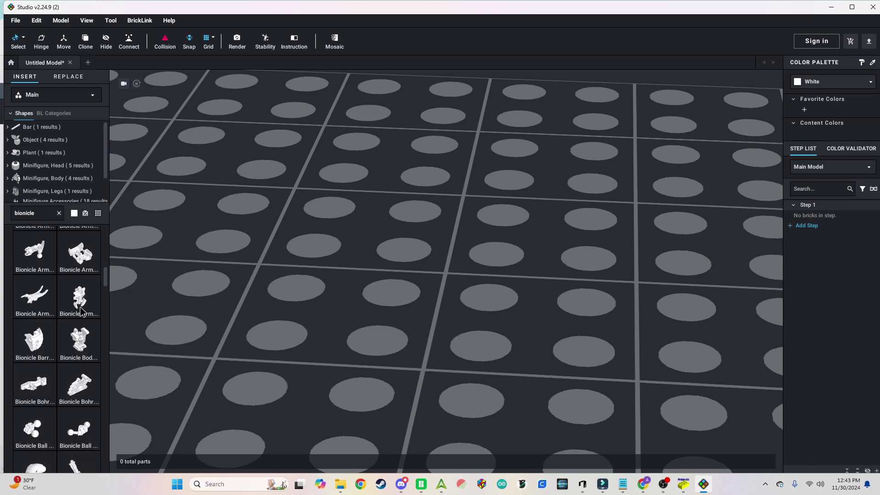
pyautogui.scroll(-2, 80, 316)
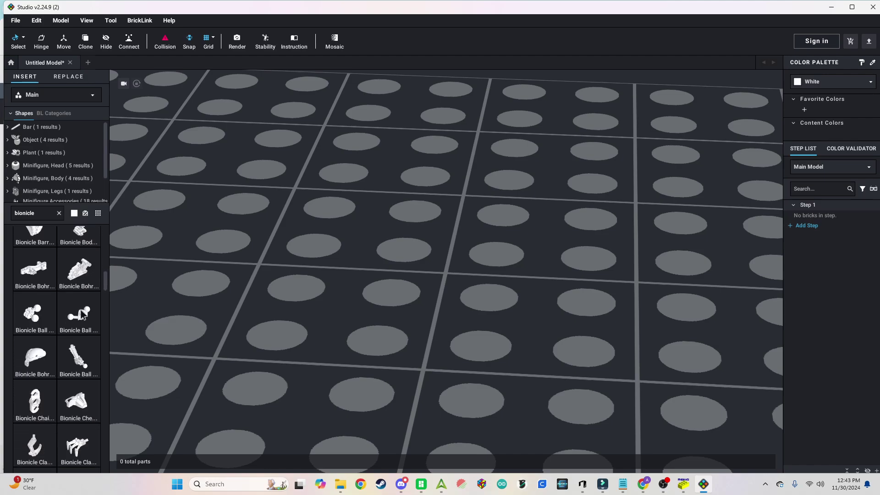
pyautogui.scroll(-2, 78, 321)
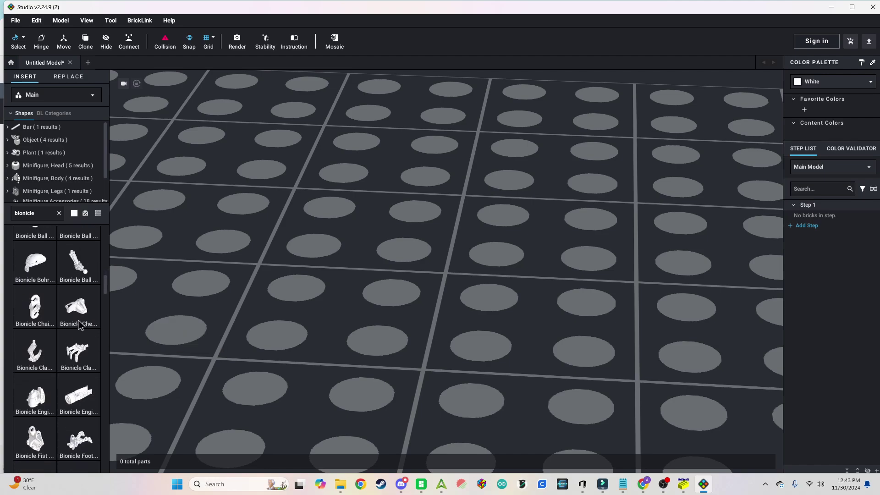
pyautogui.scroll(1, 79, 324)
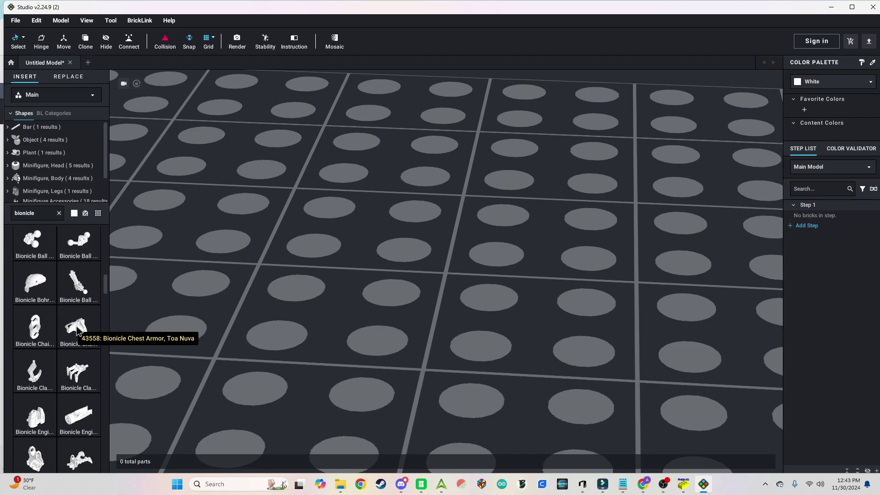
pyautogui.moveTo(71, 330); pyautogui.dragTo(398, 311)
pyautogui.scroll(-3, 399, 311)
pyautogui.moveTo(644, 256); pyautogui.dragTo(511, 291, button='right')
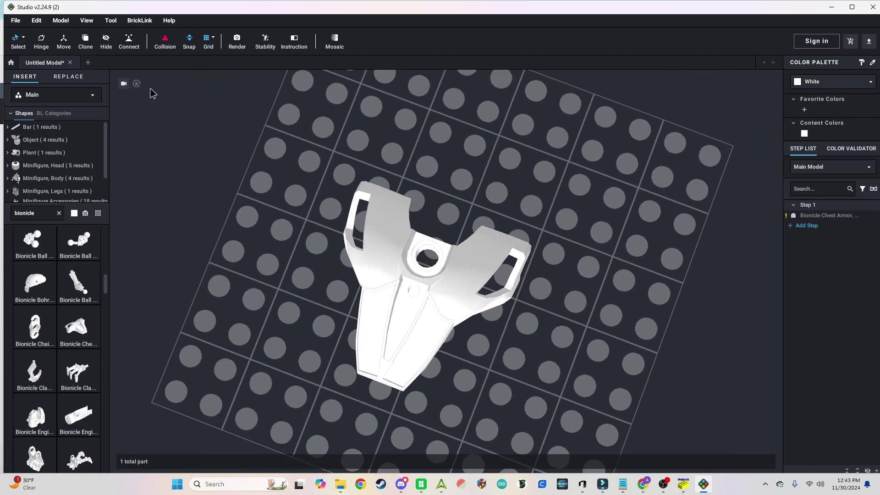
# Step: Export the chest armor model as an LDraw model file named "toa nuva armor" in the Downloads folder
pyautogui.click(15, 20)
pyautogui.moveTo(29, 101)
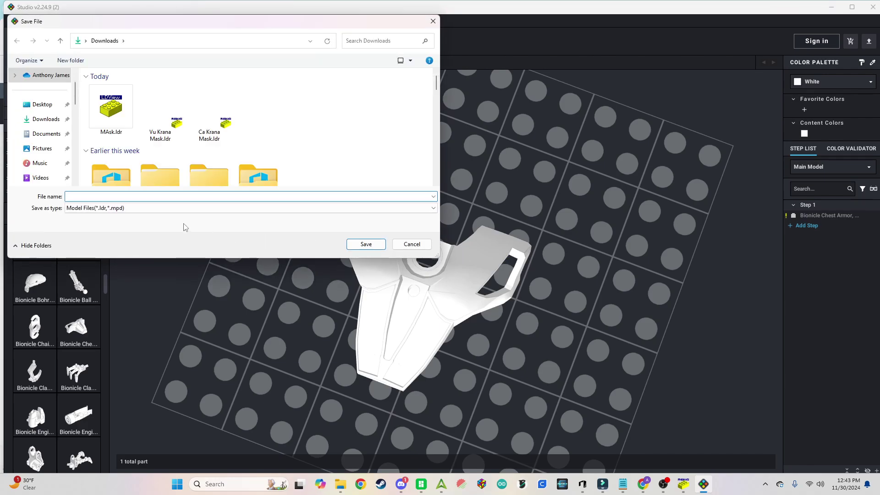
pyautogui.write('toa nuva armor')
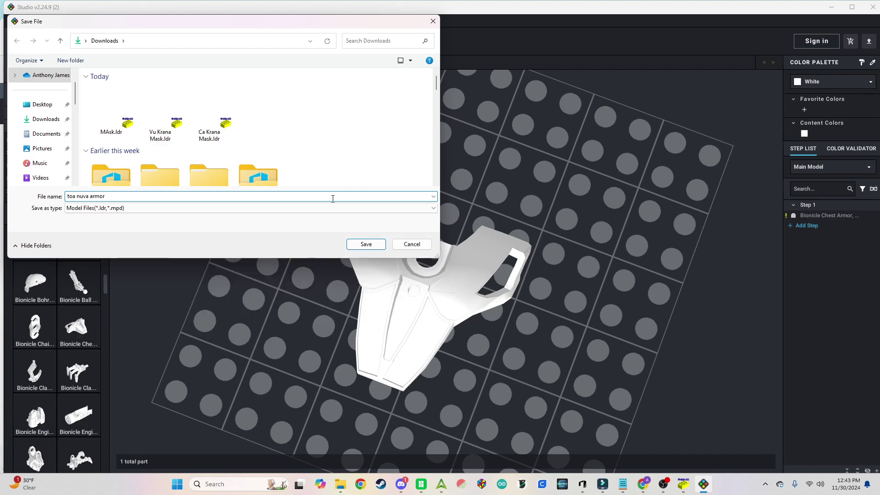
pyautogui.click(365, 245)
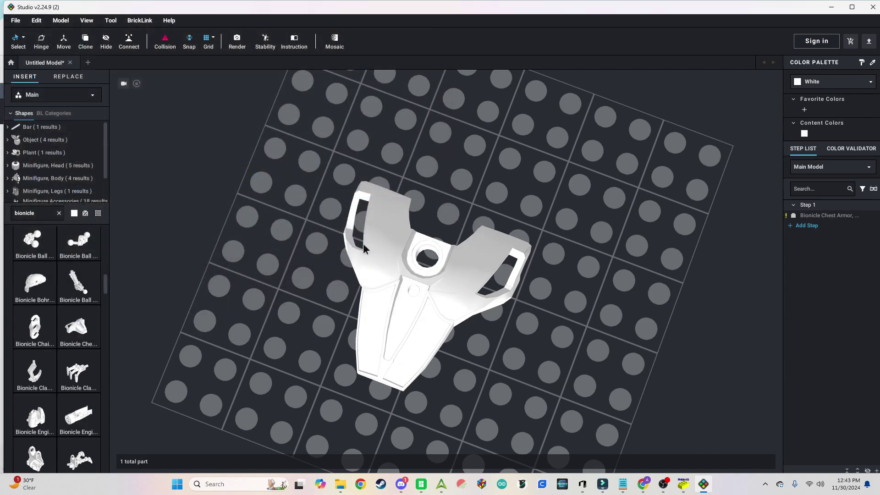
# Step: Open toa nuva armor.ldr from the Downloads folder in LDView, examine the details of the loading error and close the viewer
pyautogui.click(348, 480)
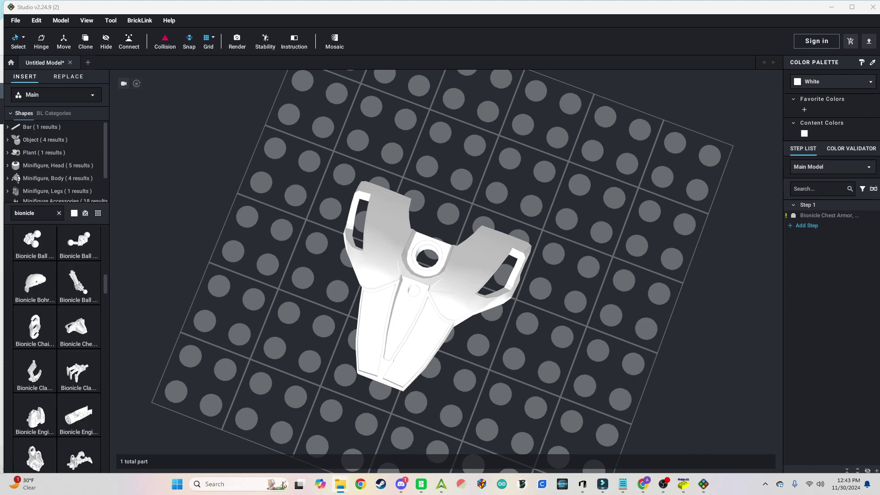
pyautogui.moveTo(879, 170); pyautogui.dragTo(754, 154)
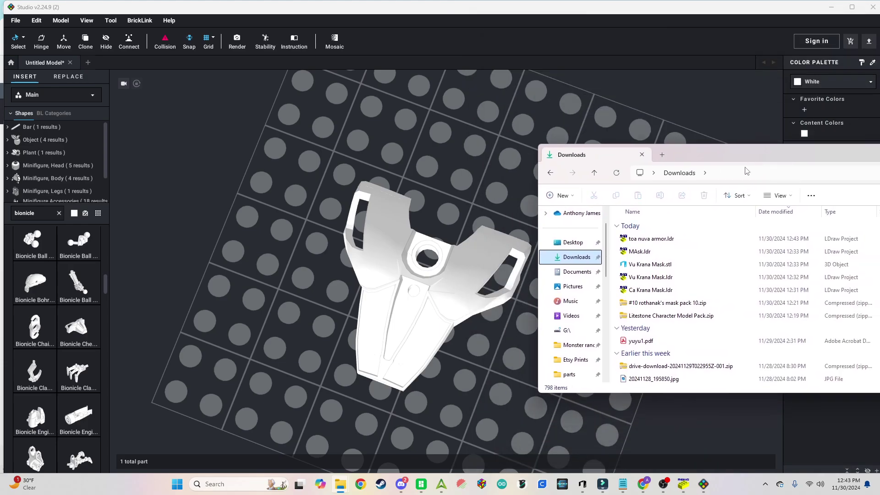
pyautogui.doubleClick(656, 239)
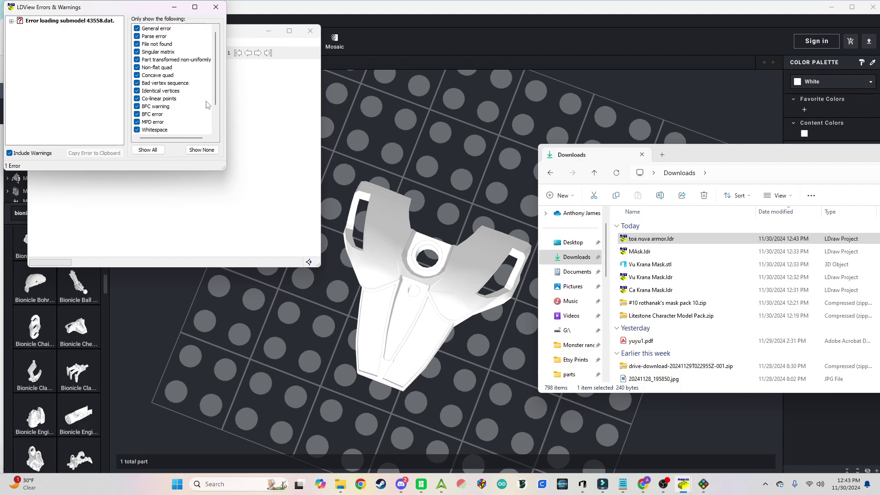
pyautogui.moveTo(215, 102); pyautogui.dragTo(215, 121)
pyautogui.scroll(2, 214, 137)
pyautogui.click(12, 22)
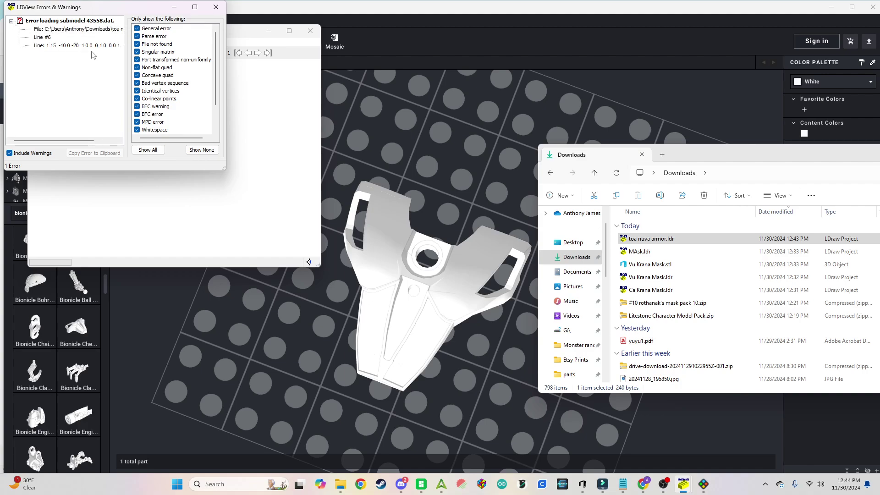
pyautogui.click(216, 6)
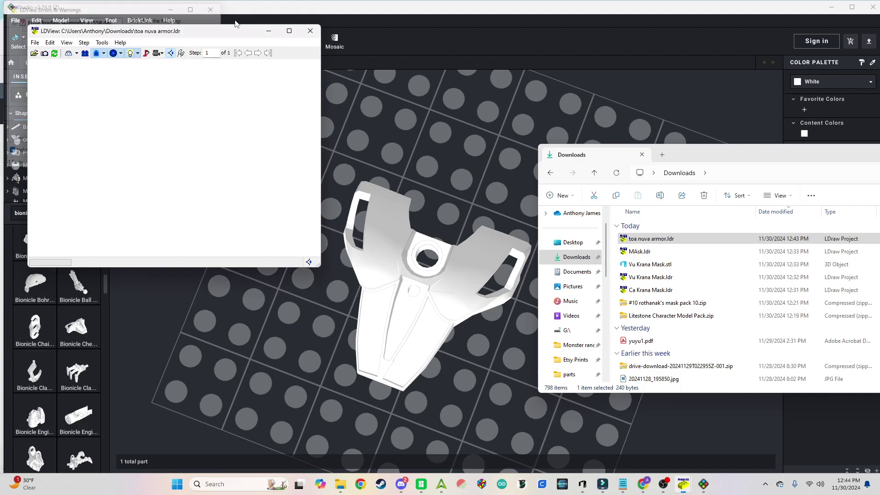
pyautogui.click(311, 31)
# Step: Replace the chest armor on the baseplate with the Bionicle Bohrok Windscreen 4 x 5 x 7 (41671)
pyautogui.click(456, 283)
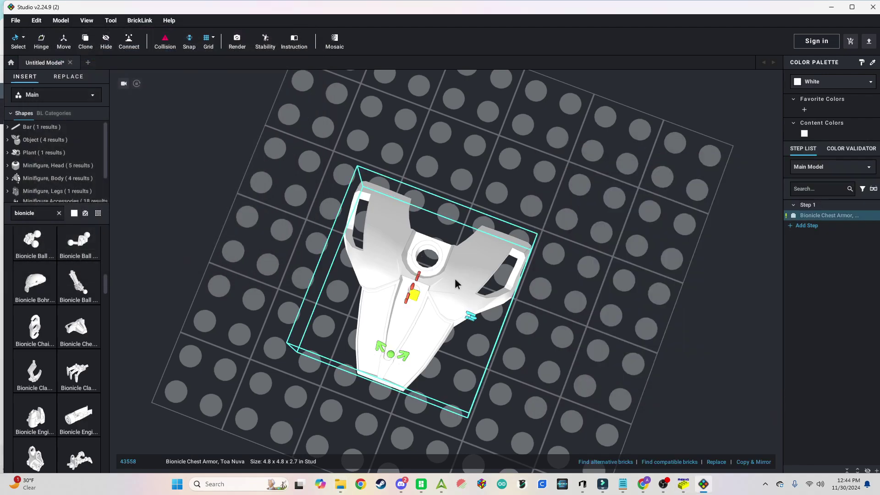
pyautogui.press('Delete')
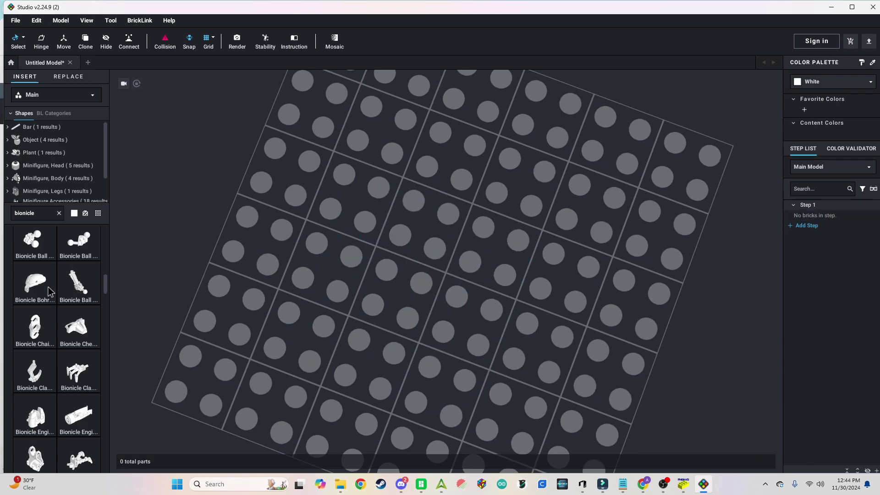
pyautogui.moveTo(49, 291); pyautogui.dragTo(413, 339)
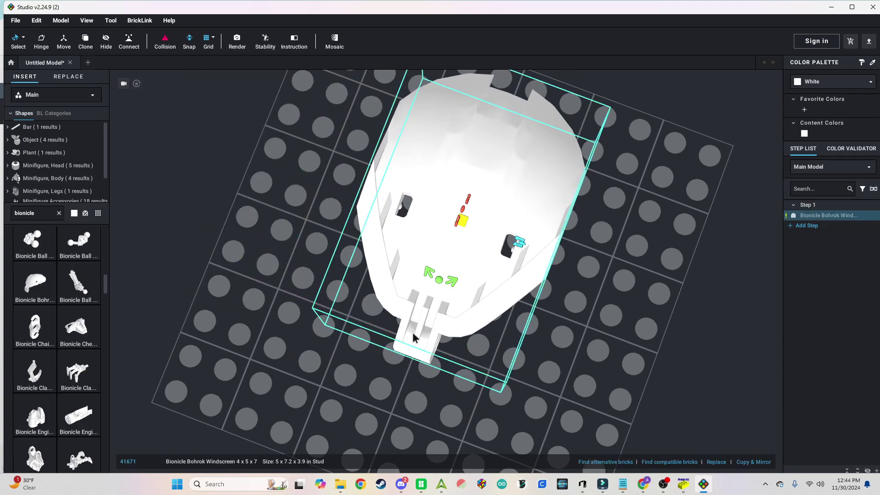
# Step: Export the Bohrok windscreen as an LDraw model file named "bohrok head.stl" in the Downloads folder
pyautogui.click(16, 20)
pyautogui.moveTo(46, 59)
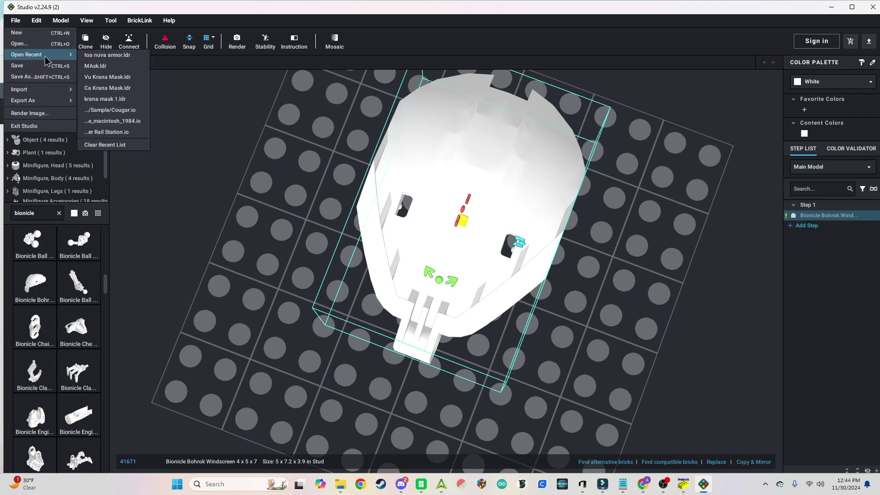
pyautogui.click(107, 100)
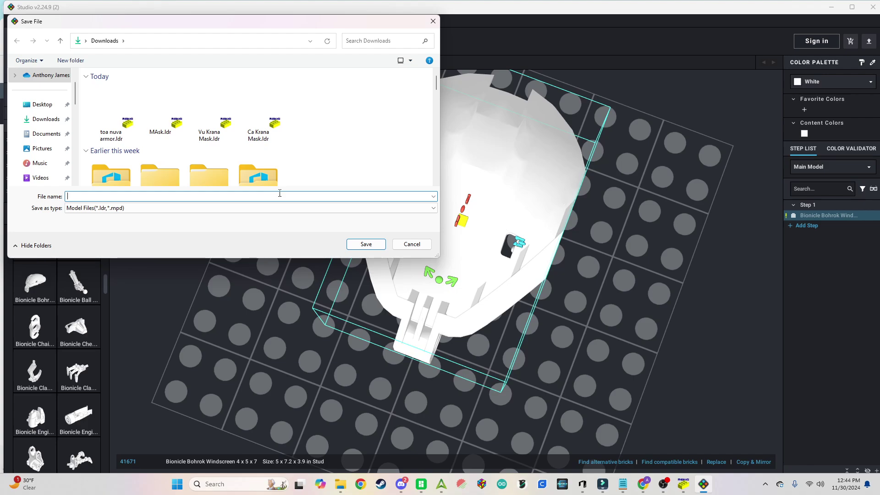
pyautogui.write('bohrok head')
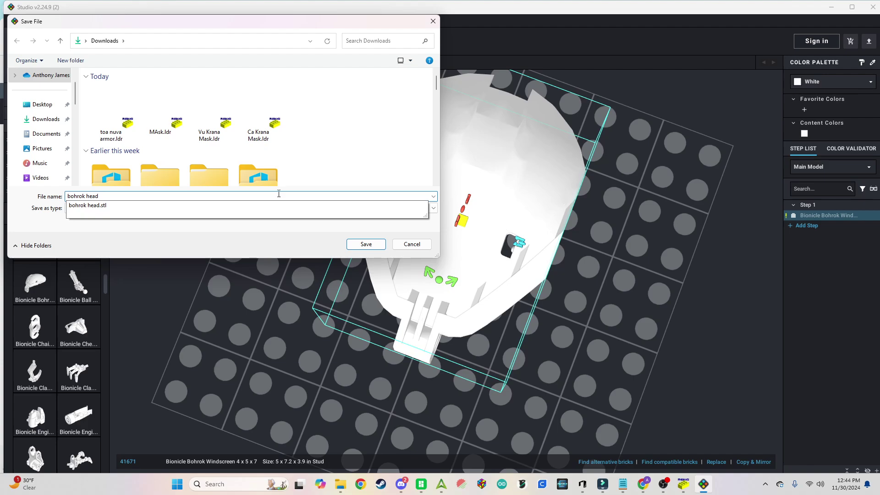
pyautogui.click(291, 213)
pyautogui.click(366, 244)
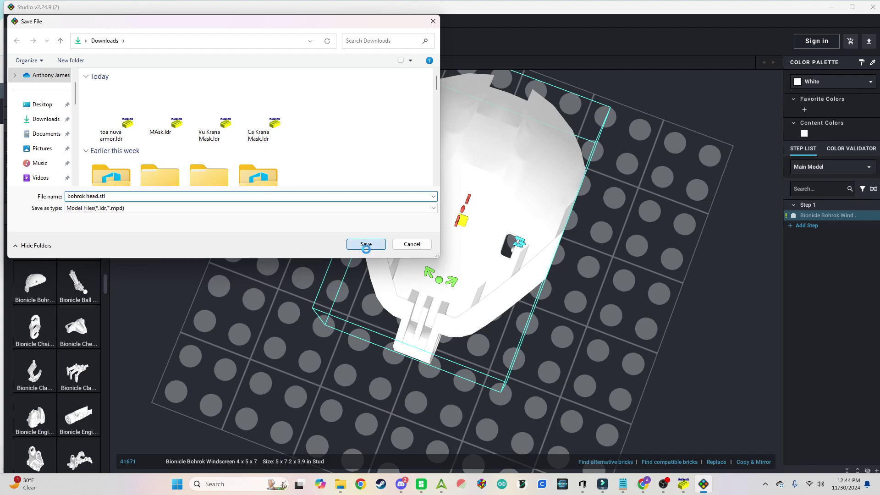
pyautogui.click(462, 242)
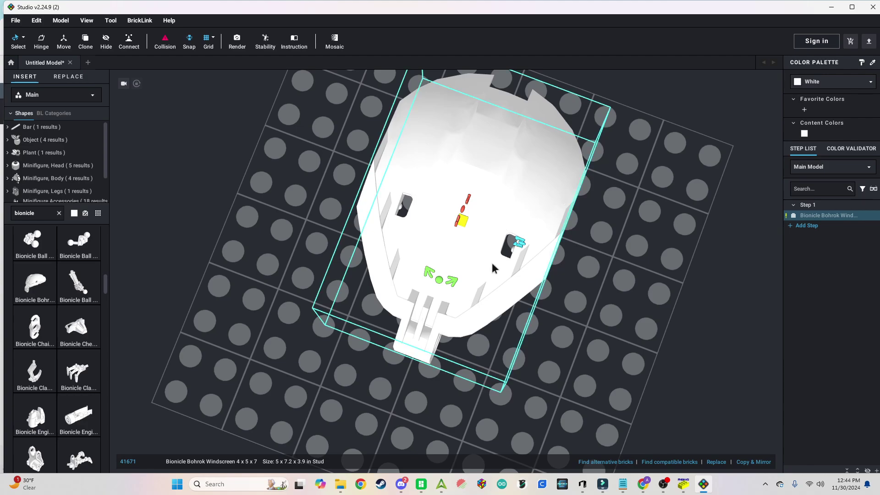
# Step: Open bohrok head.stl.ldr from the Downloads folder in LDView and inspect the model from several angles
pyautogui.hotkey('alt', 'Tab')
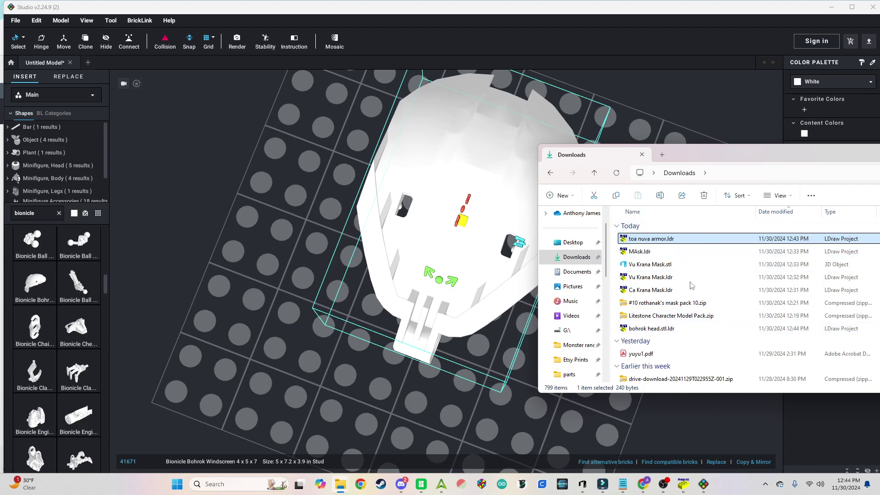
pyautogui.click(667, 329)
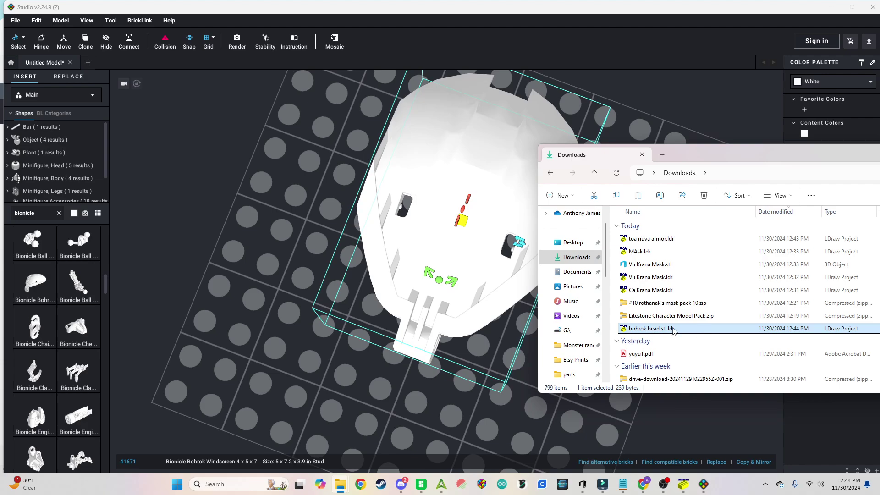
pyautogui.doubleClick(682, 331)
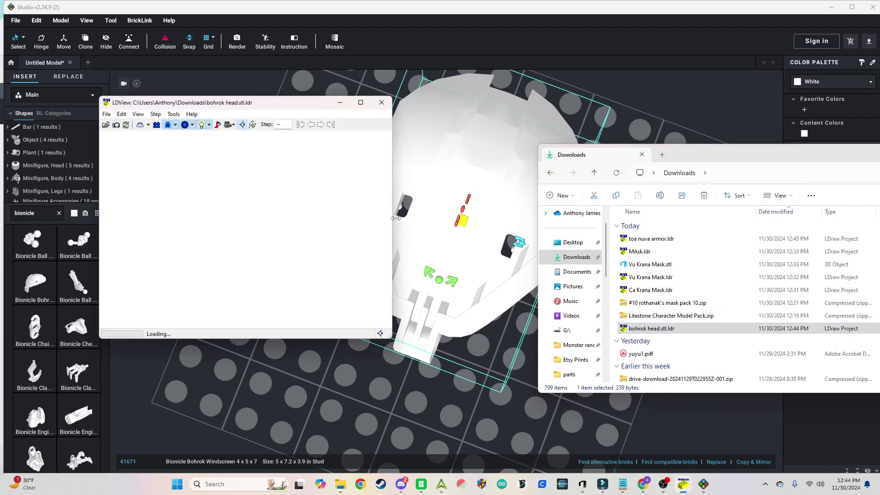
pyautogui.moveTo(295, 262); pyautogui.dragTo(235, 326)
pyautogui.scroll(5, 267, 287)
pyautogui.scroll(-2, 275, 281)
pyautogui.scroll(-3, 278, 278)
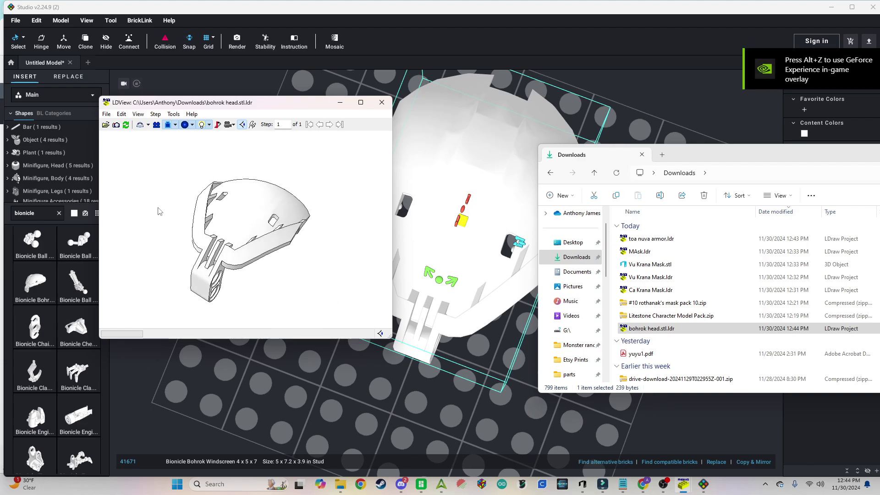
# Step: Export the Bohrok head from LDView as the STL file "bohrok head.stl.stl" in Downloads and close the viewer
pyautogui.click(108, 115)
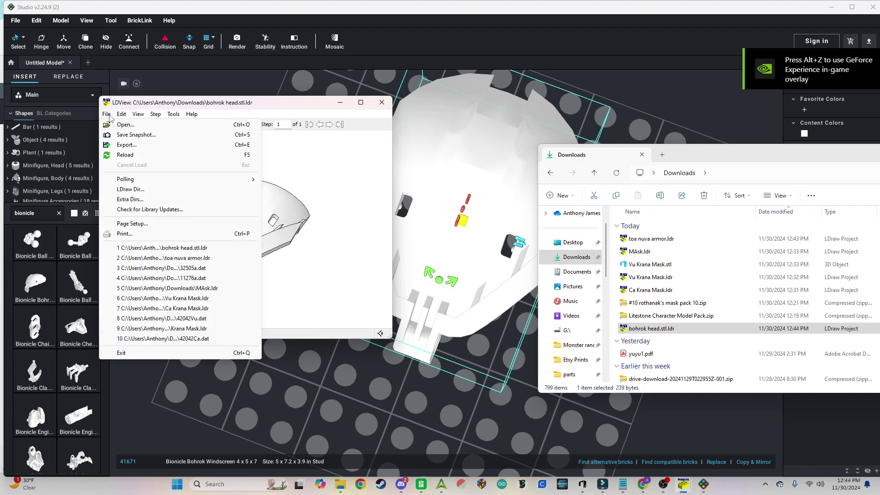
pyautogui.click(123, 145)
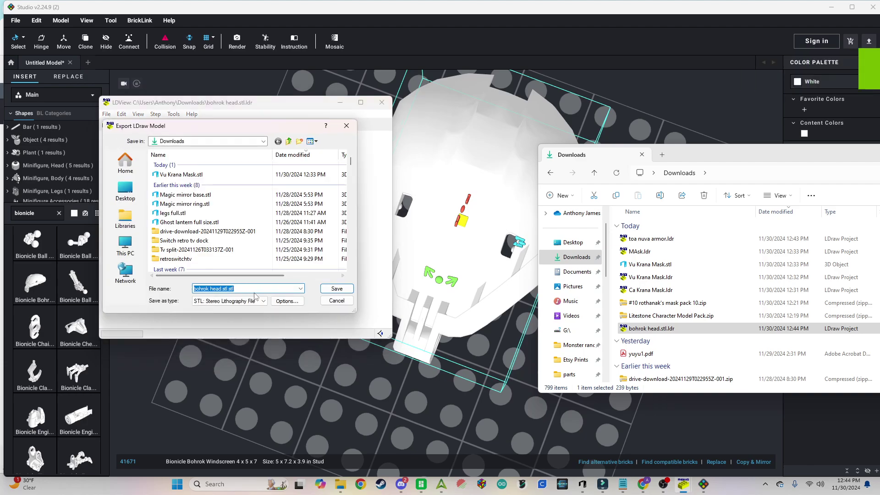
pyautogui.click(339, 291)
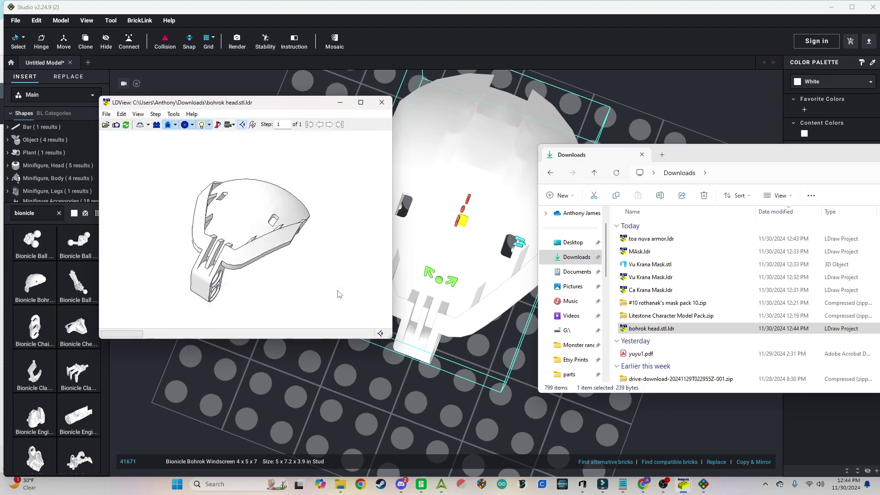
pyautogui.click(382, 102)
# Step: Switch to Bambu Studio and clear the Magic mirror base from the build plate
pyautogui.click(670, 343)
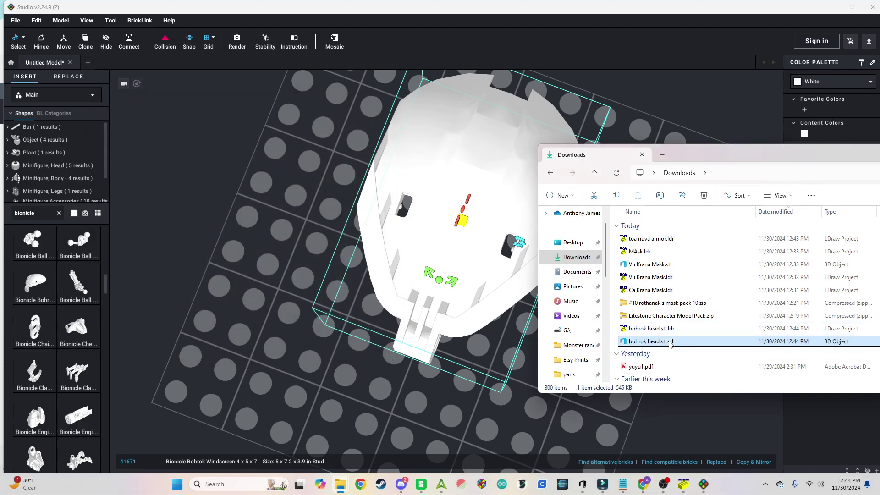
pyautogui.click(420, 484)
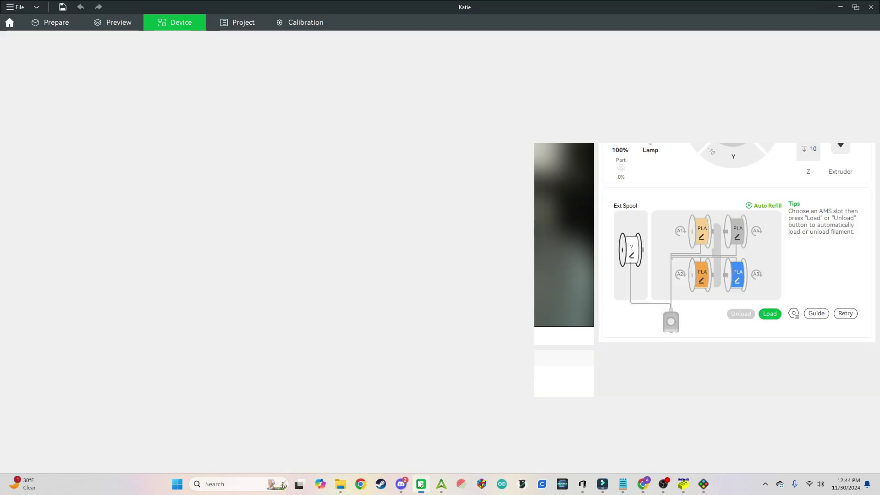
pyautogui.click(57, 22)
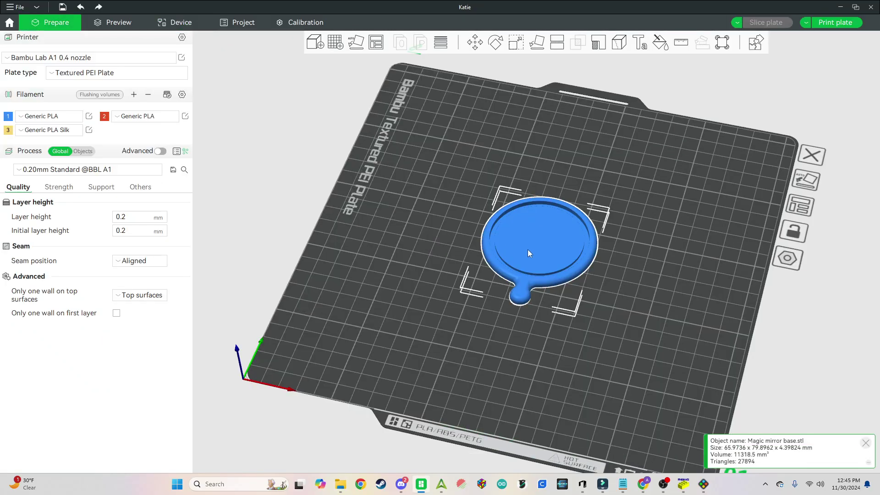
pyautogui.press('Delete')
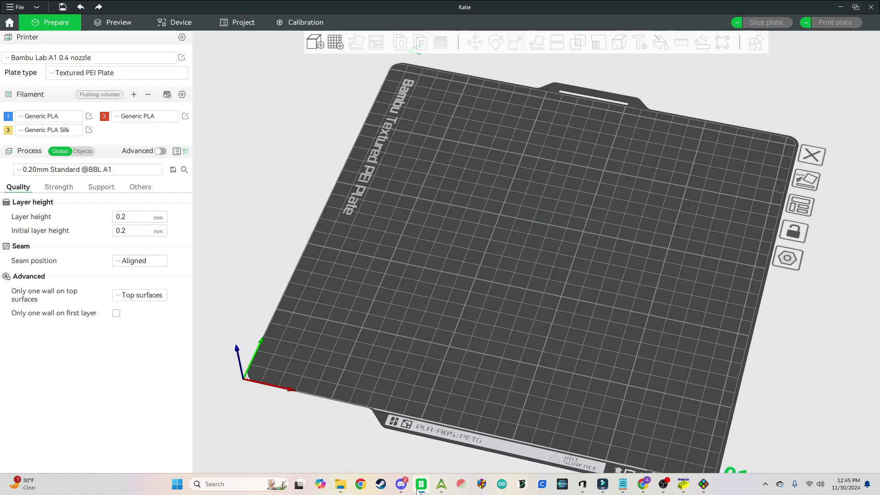
# Step: Import bohrok head.stl.stl from the Downloads folder onto the empty build plate
pyautogui.moveTo(340, 484)
pyautogui.click(394, 458)
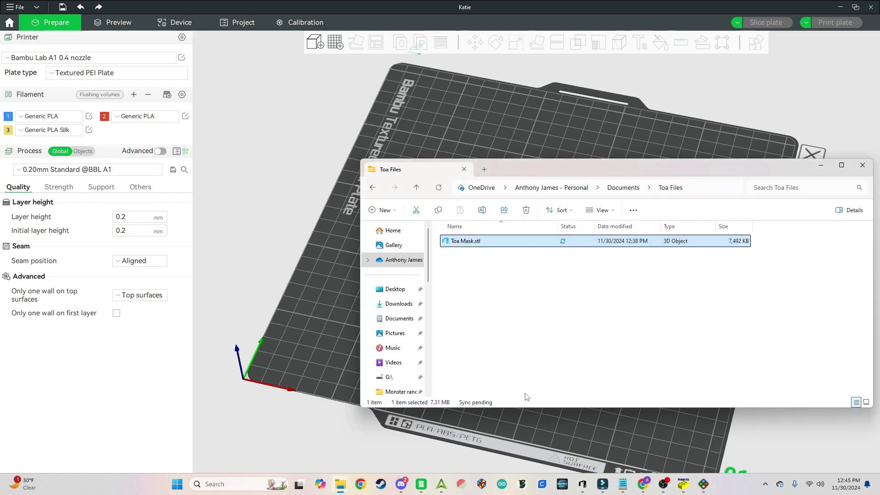
pyautogui.click(399, 303)
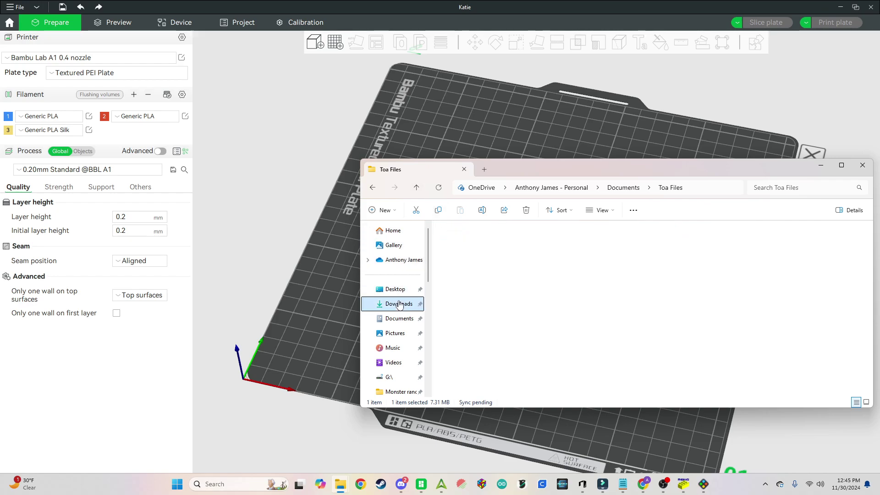
pyautogui.moveTo(505, 255); pyautogui.dragTo(501, 323)
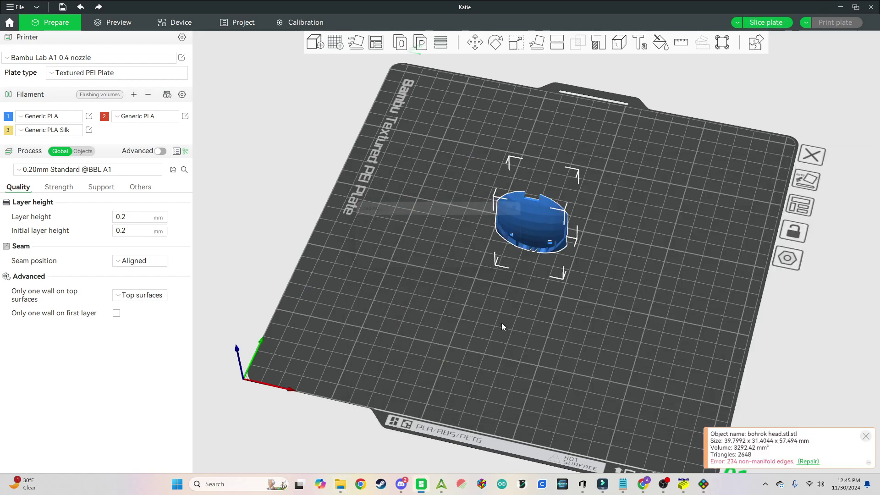
# Step: Scale the Bohrok head uniformly to 300%
pyautogui.click(534, 44)
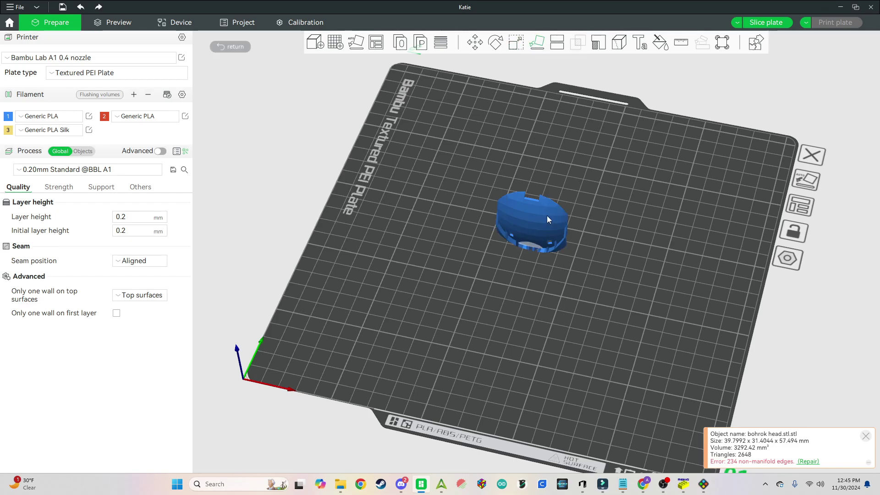
pyautogui.press('s')
pyautogui.click(595, 75)
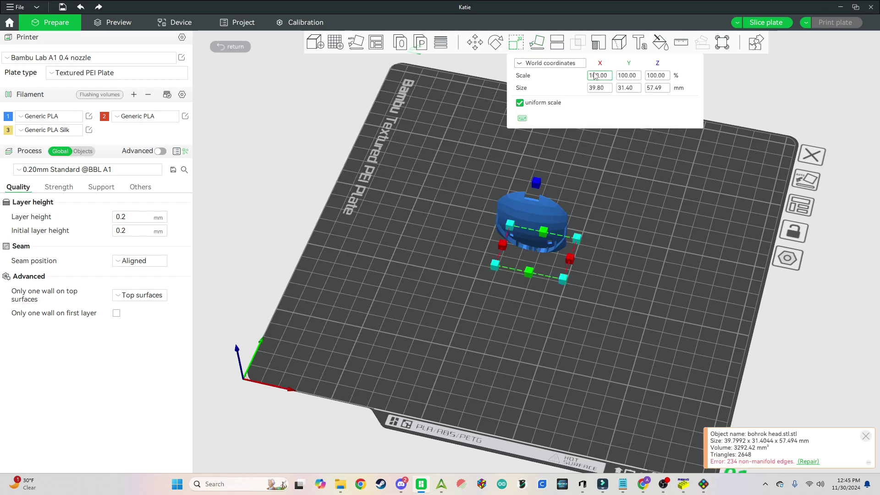
pyautogui.press('Return')
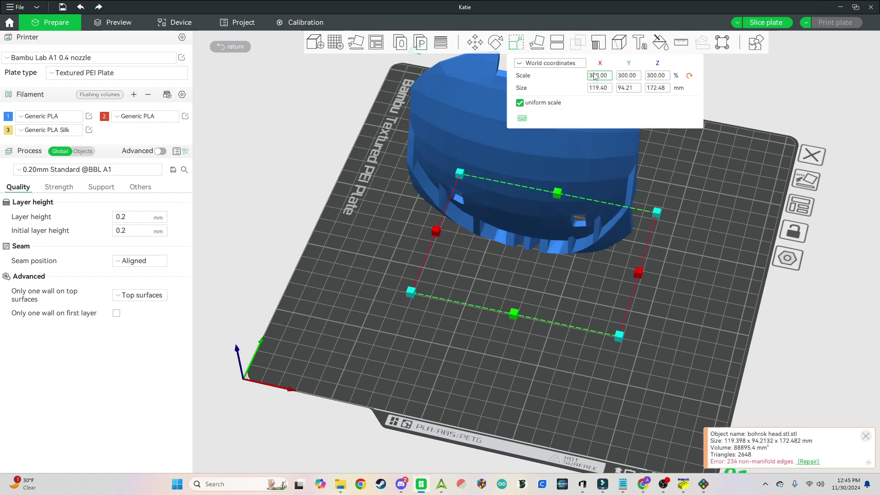
pyautogui.click(694, 246)
pyautogui.scroll(-5, 694, 245)
# Step: Rotate the Bohrok head 270° about the X axis so that it lies flatter on the plate
pyautogui.click(597, 200)
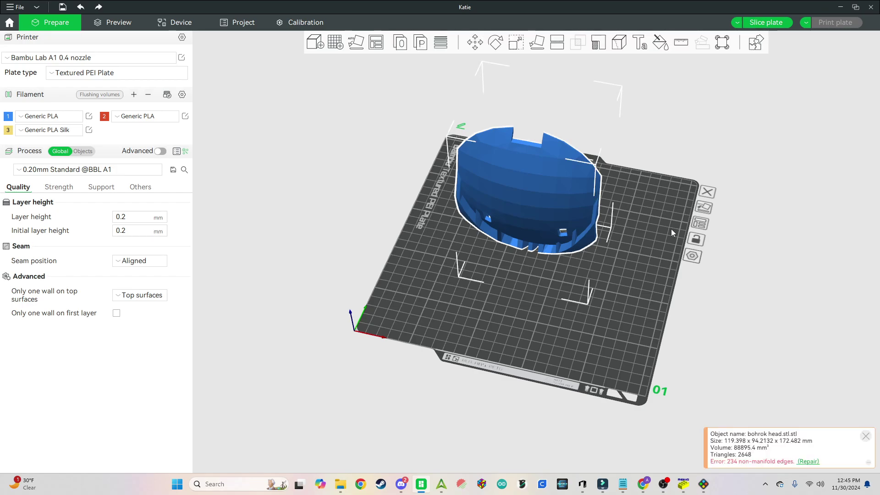
pyautogui.moveTo(671, 229); pyautogui.dragTo(642, 216)
pyautogui.click(496, 42)
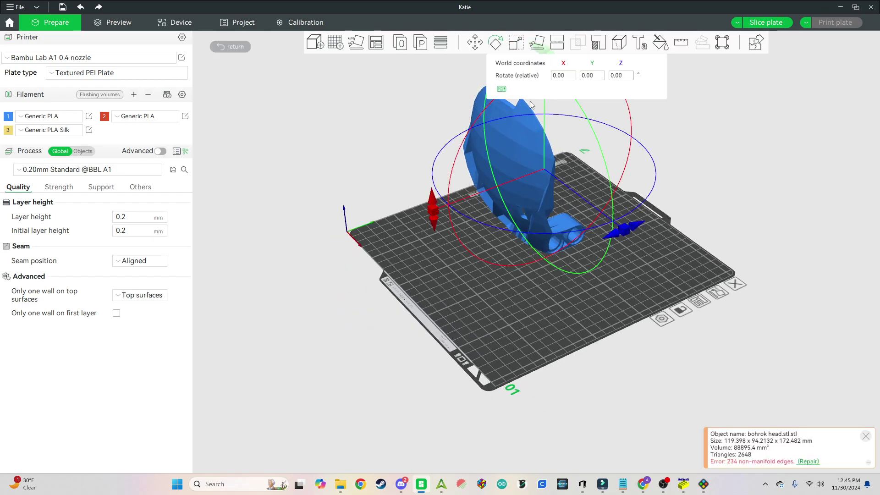
pyautogui.moveTo(442, 212); pyautogui.dragTo(543, 116)
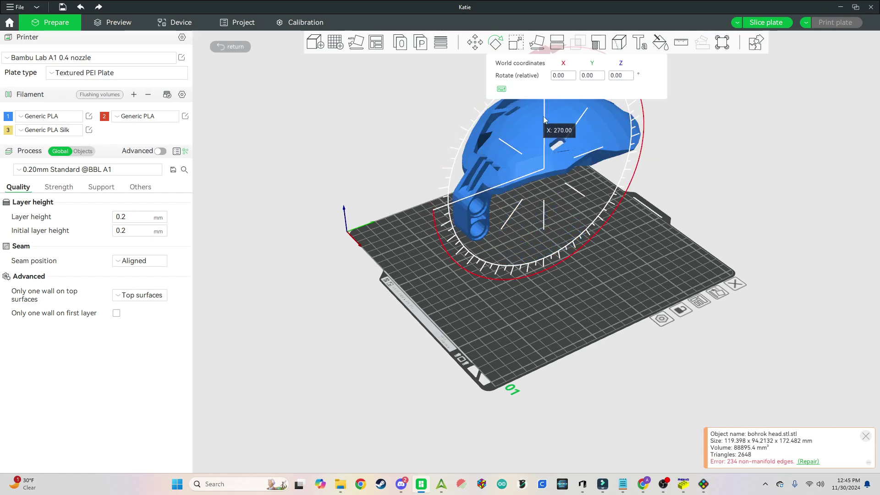
pyautogui.click(548, 326)
# Step: Repair the non-manifold edges of the Bohrok head model
pyautogui.moveTo(564, 294)
pyautogui.mouseDown()
pyautogui.moveTo(603, 280)
pyautogui.moveTo(556, 286)
pyautogui.mouseUp()
pyautogui.click(567, 188)
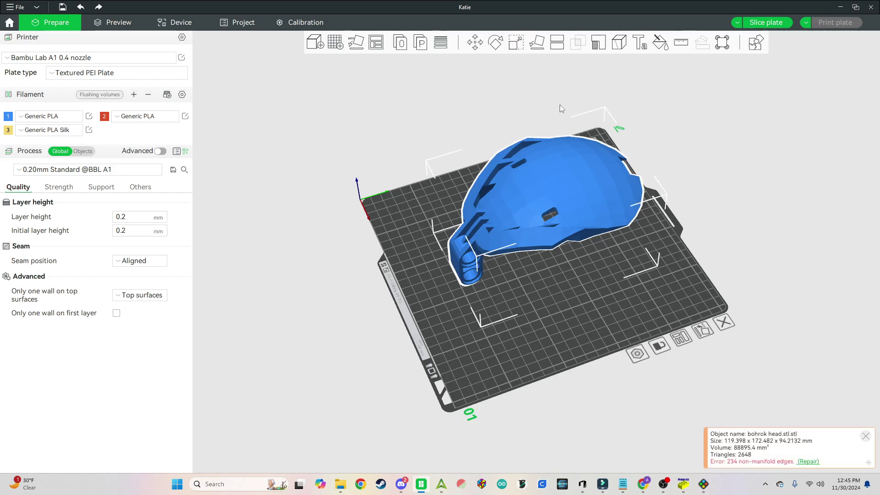
pyautogui.scroll(8, 616, 315)
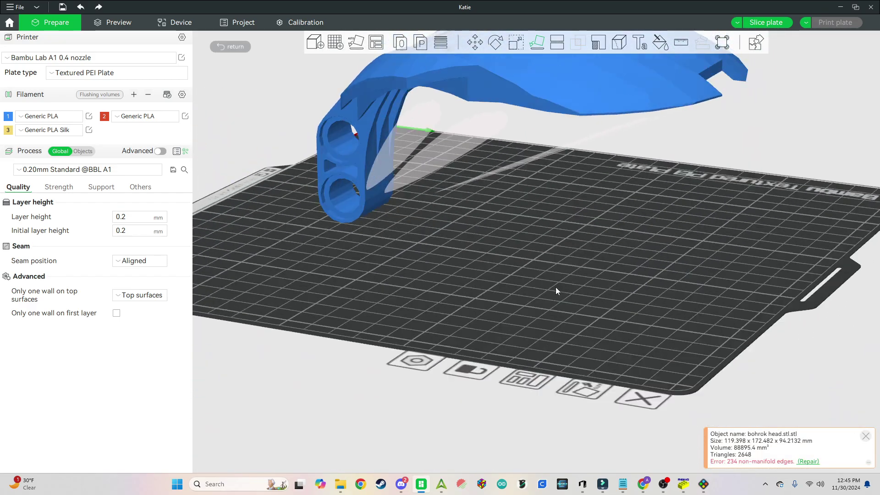
pyautogui.moveTo(557, 290); pyautogui.dragTo(591, 298)
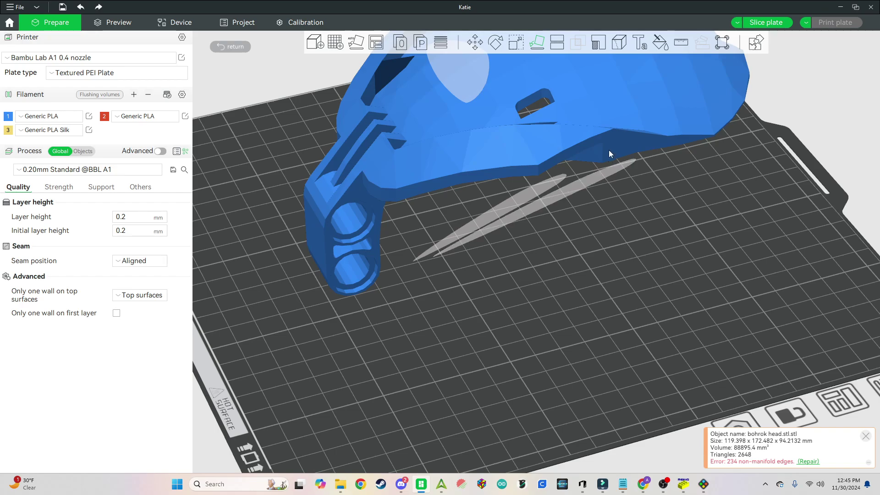
pyautogui.scroll(-5, 609, 149)
pyautogui.moveTo(557, 193); pyautogui.dragTo(660, 330)
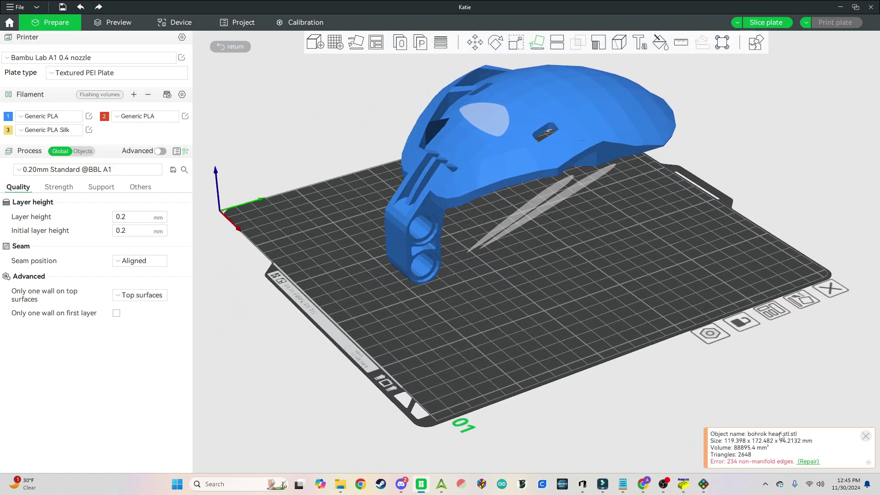
pyautogui.click(809, 462)
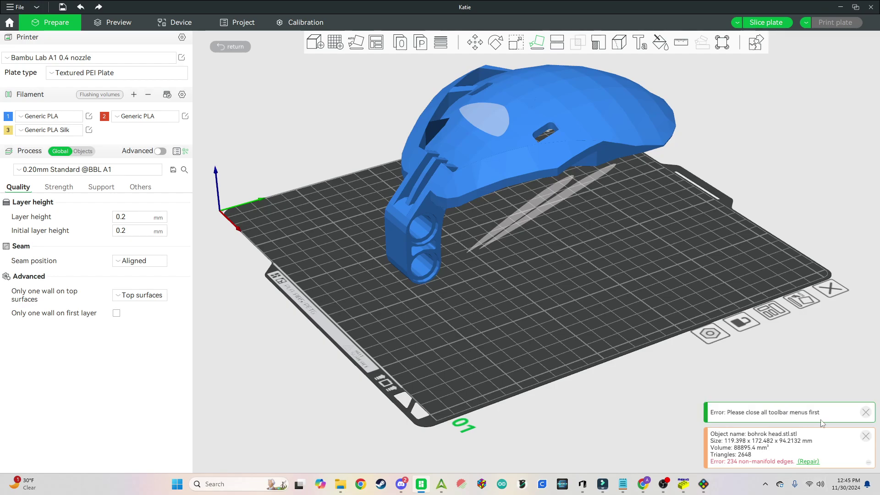
pyautogui.click(866, 412)
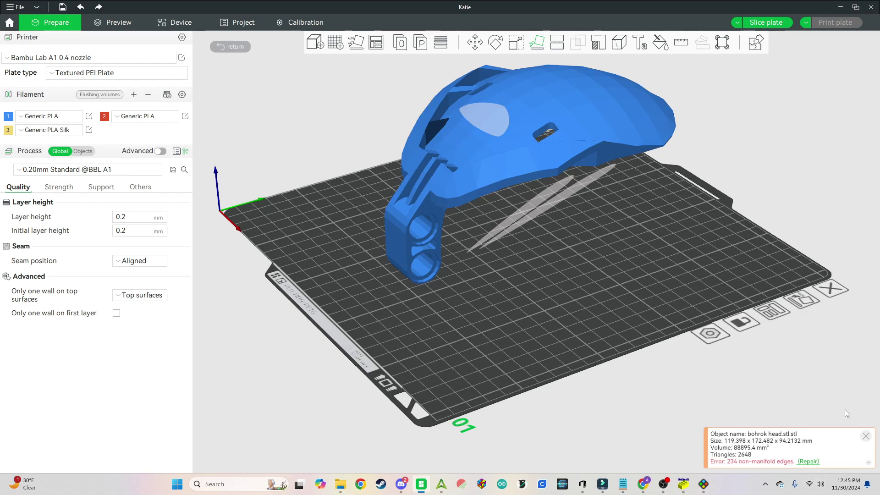
pyautogui.click(596, 249)
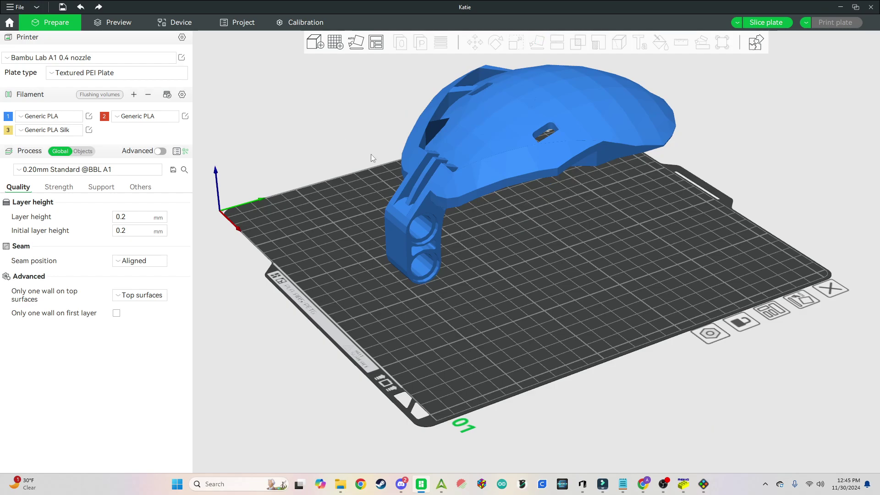
pyautogui.click(557, 137)
pyautogui.click(809, 461)
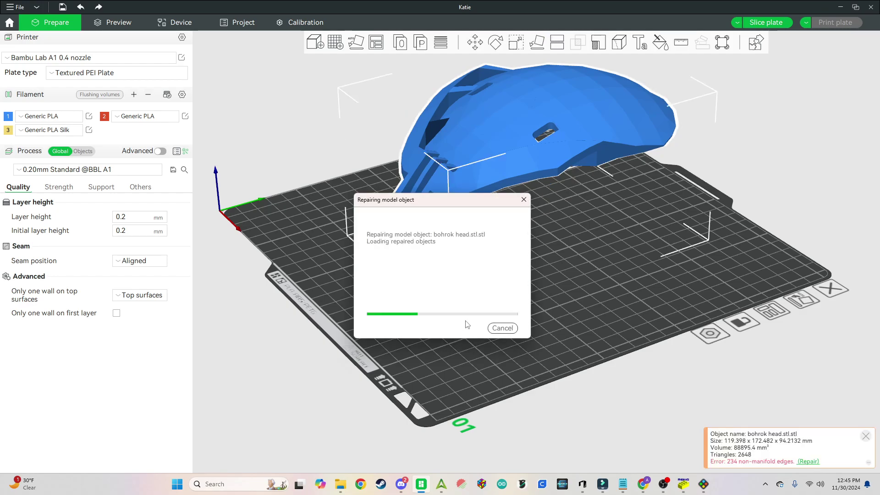
# Step: Re-orient the repaired Bohrok head with Lay on Face and Rotate so that it stands on its side edge
pyautogui.click(537, 42)
pyautogui.click(589, 182)
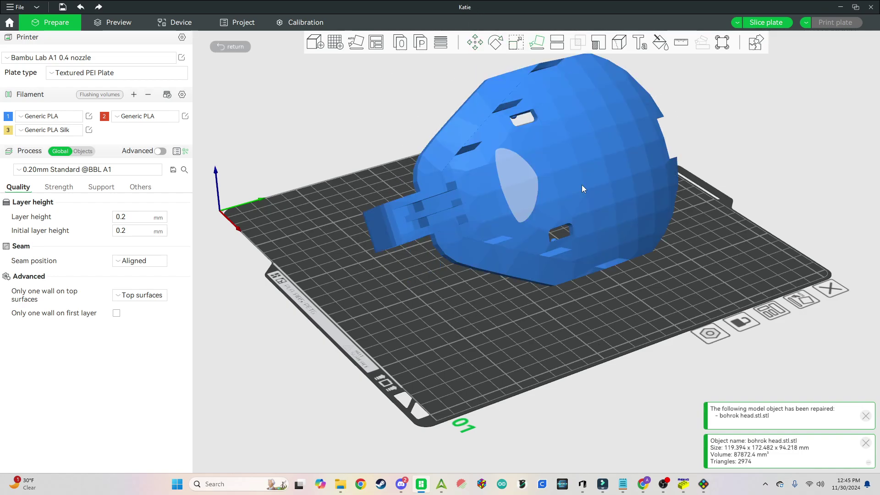
pyautogui.moveTo(443, 319); pyautogui.dragTo(526, 156)
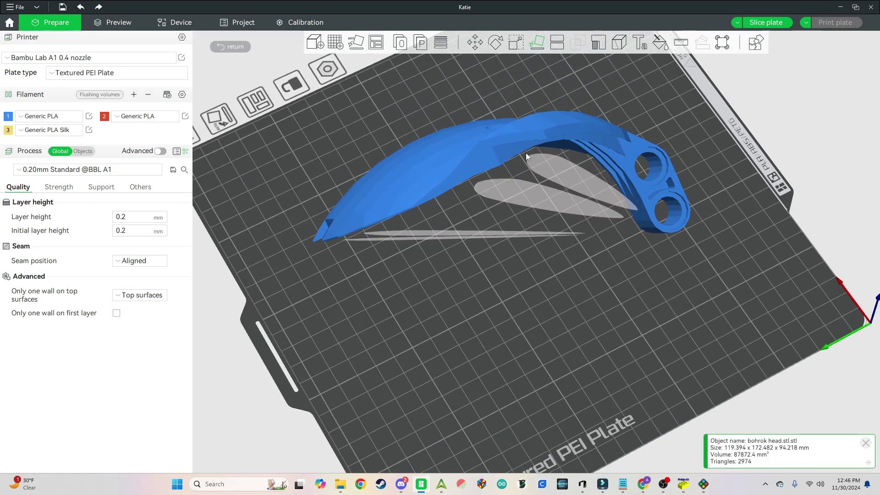
pyautogui.click(516, 42)
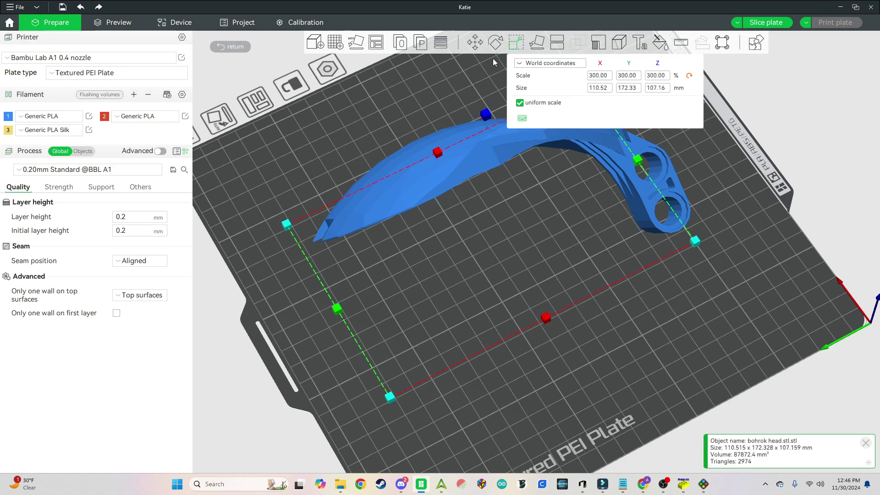
pyautogui.click(496, 42)
pyautogui.moveTo(547, 171); pyautogui.dragTo(473, 123)
pyautogui.click(610, 274)
pyautogui.scroll(4, 609, 274)
pyautogui.moveTo(510, 282); pyautogui.dragTo(573, 292)
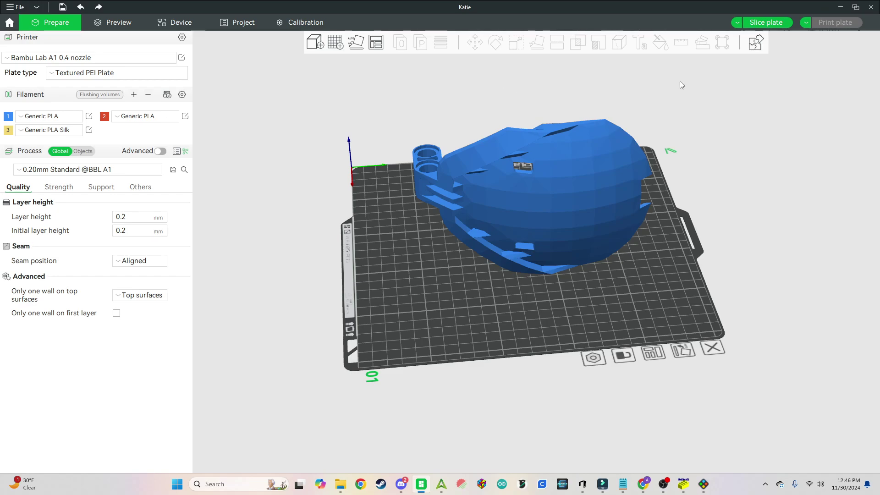
# Step: Slice the plate, enable supports of type tree(auto), and slice again to preview the supports around the head
pyautogui.click(766, 22)
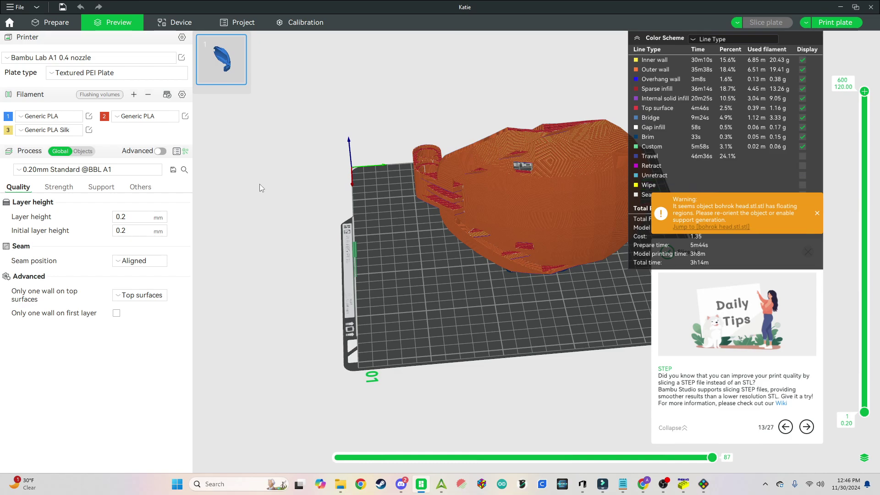
pyautogui.click(109, 187)
pyautogui.click(116, 216)
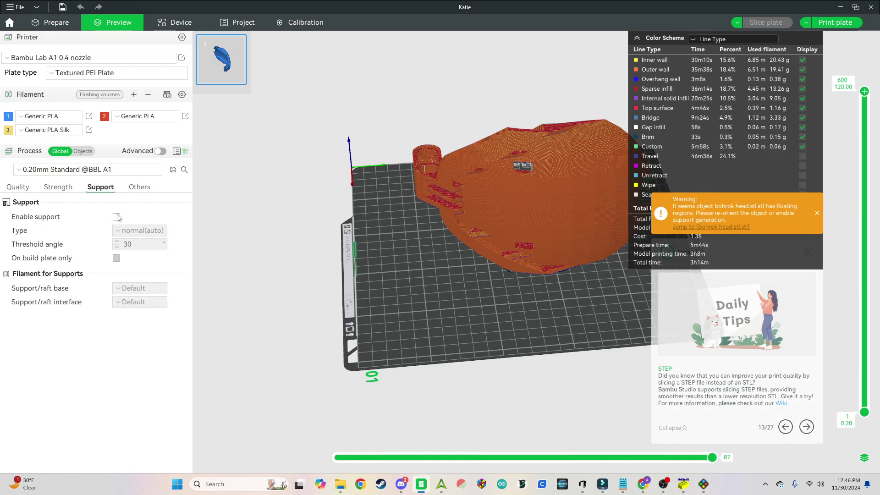
pyautogui.click(139, 230)
pyautogui.click(145, 258)
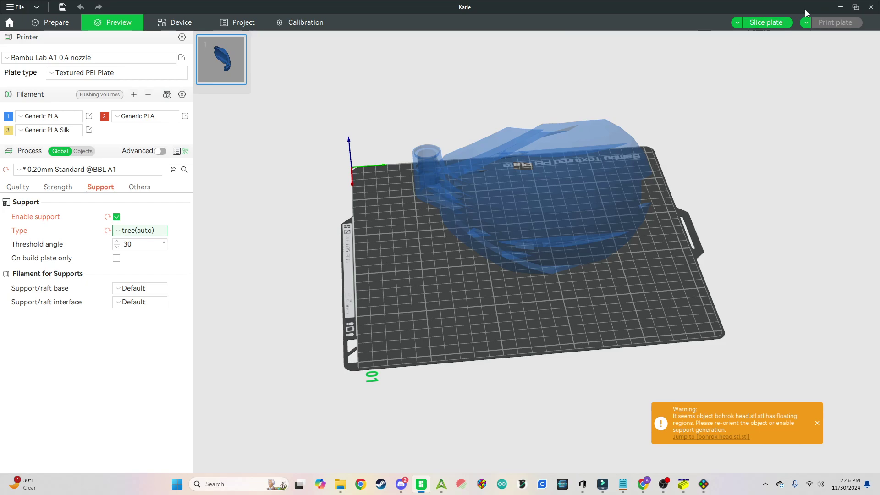
pyautogui.click(766, 22)
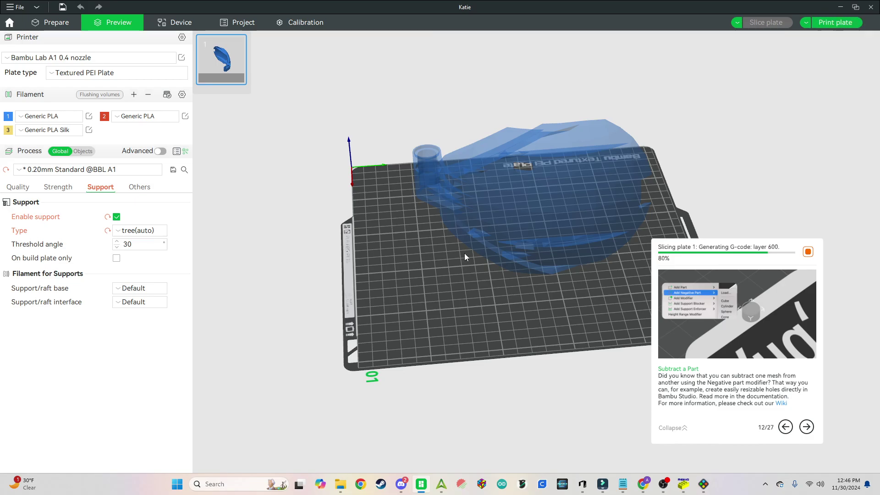
pyautogui.moveTo(470, 285)
pyautogui.mouseDown()
pyautogui.moveTo(471, 265)
pyautogui.moveTo(596, 263)
pyautogui.moveTo(438, 272)
pyautogui.moveTo(567, 268)
pyautogui.moveTo(480, 275)
pyautogui.mouseUp()
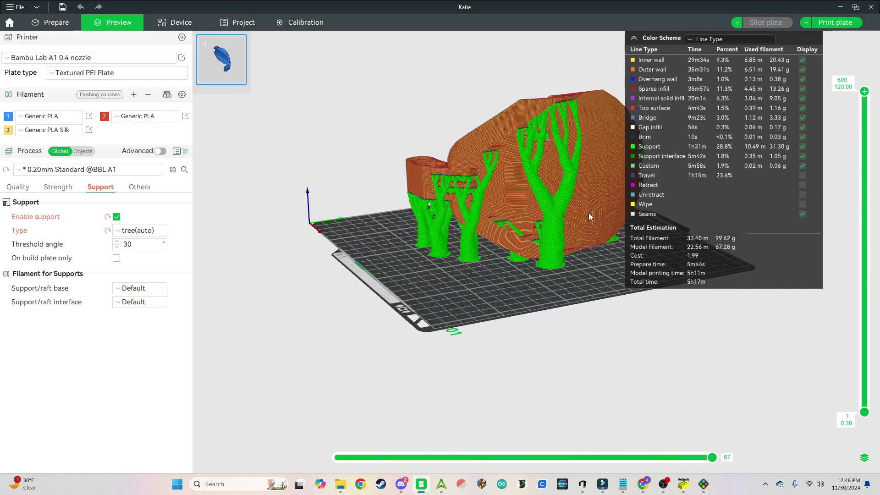
# Step: Return to the model preparation view and delete the plain Bohrok head from the build plate
pyautogui.click(66, 30)
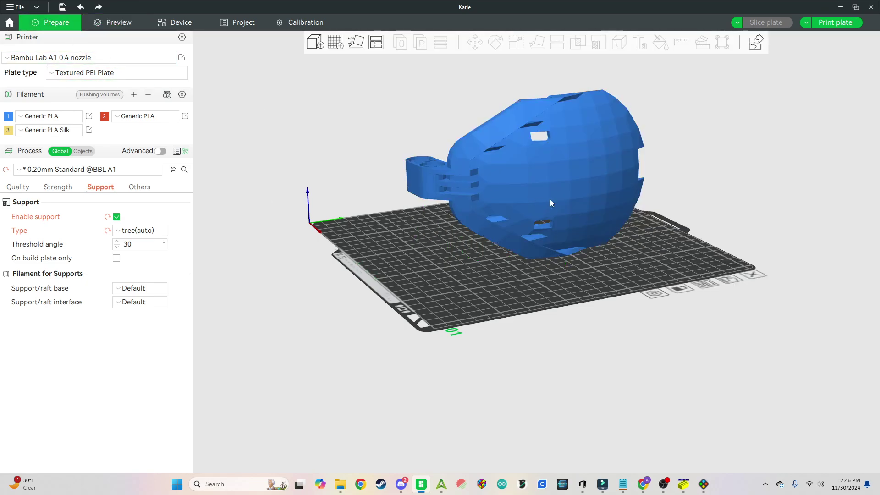
pyautogui.click(551, 202)
pyautogui.press('Delete')
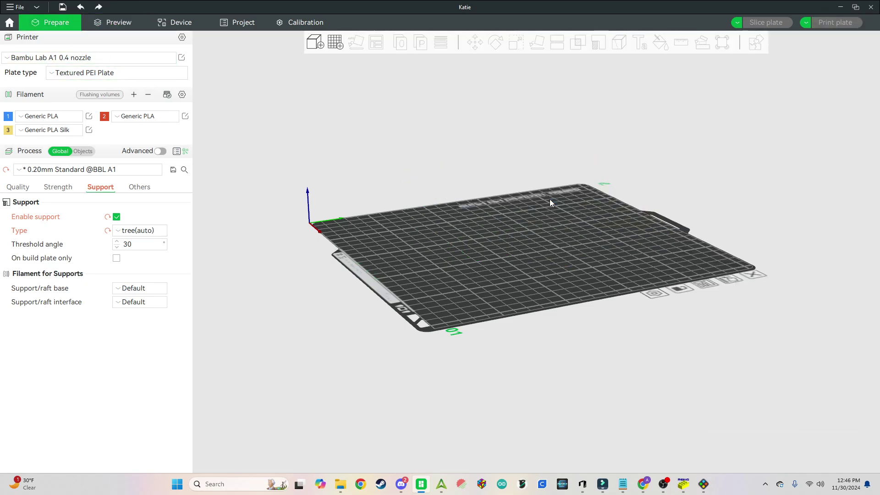
# Step: Import the textured bohrok head.stl onto the empty build plate
pyautogui.scroll(-1, 550, 199)
pyautogui.scroll(4, 549, 199)
pyautogui.moveTo(479, 240); pyautogui.dragTo(514, 253)
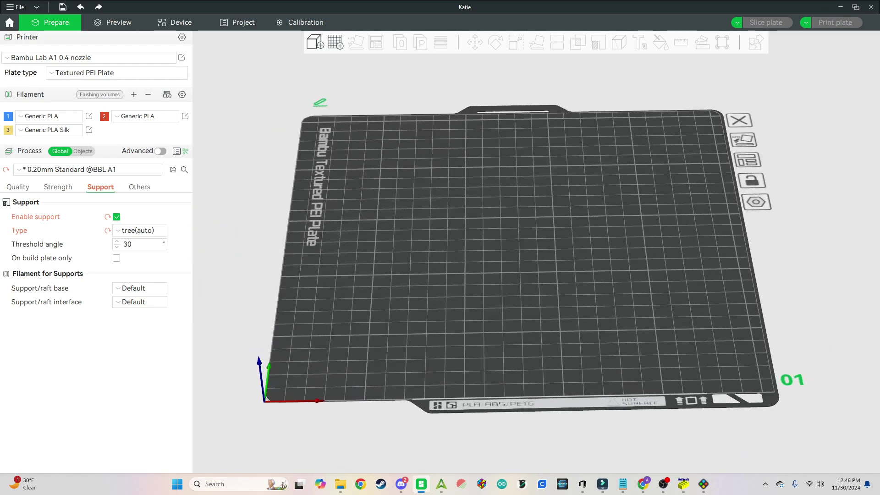
pyautogui.moveTo(706, 147); pyautogui.dragTo(879, 147)
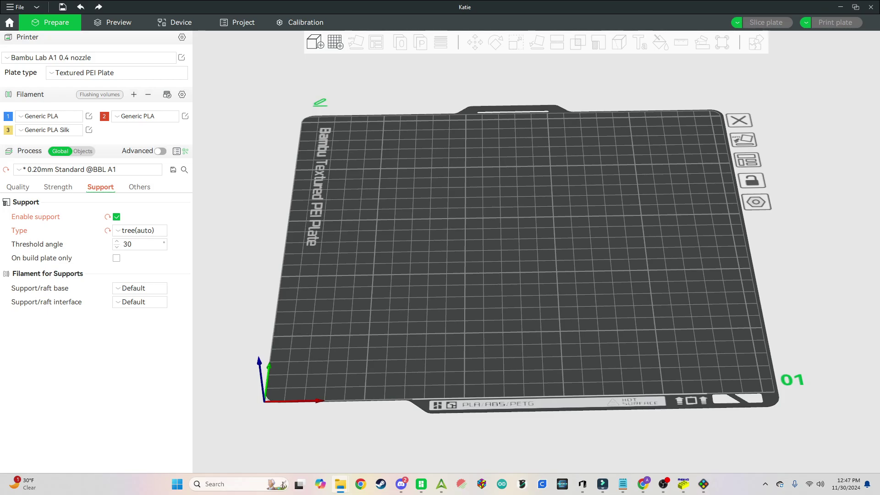
pyautogui.moveTo(637, 242); pyautogui.dragTo(629, 244)
pyautogui.scroll(4, 562, 271)
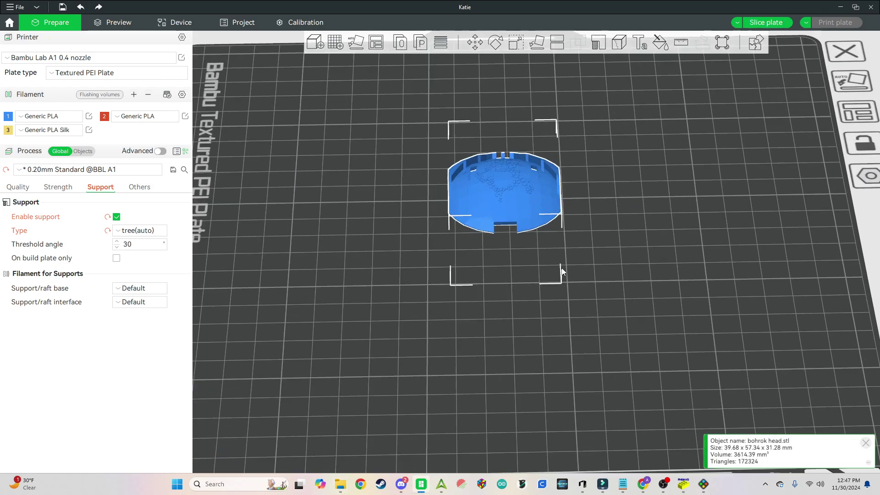
# Step: Scale the textured Bohrok head uniformly to 300%
pyautogui.moveTo(316, 320); pyautogui.dragTo(408, 324)
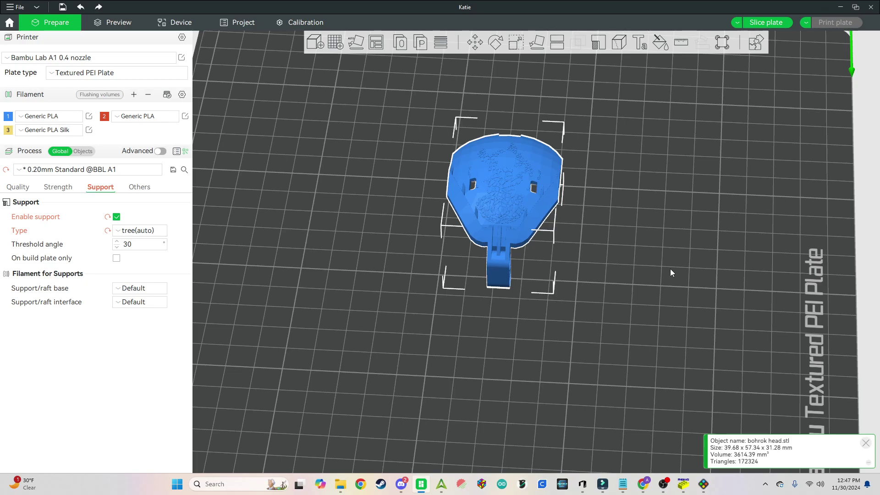
pyautogui.scroll(5, 599, 223)
pyautogui.scroll(-8, 598, 224)
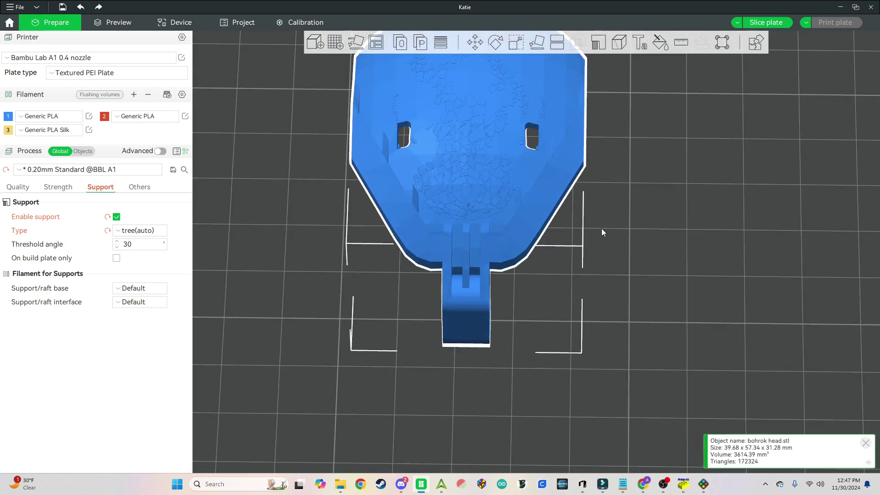
pyautogui.scroll(-2, 548, 183)
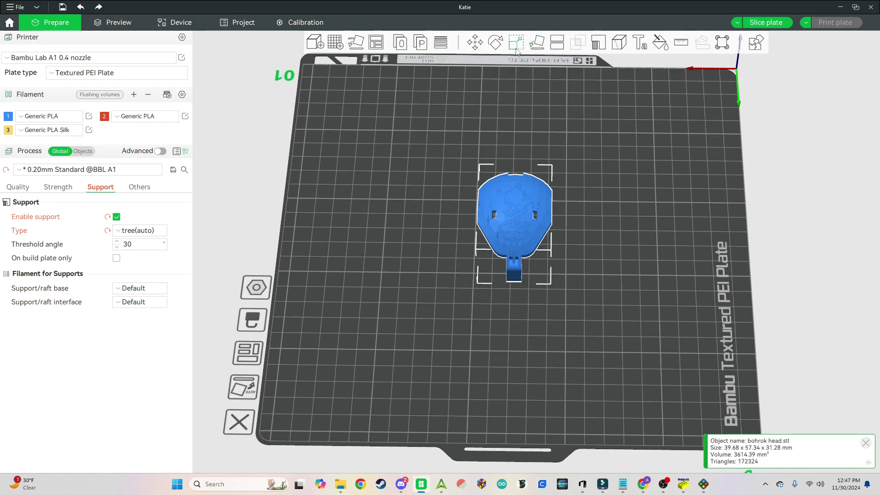
pyautogui.click(515, 42)
pyautogui.doubleClick(599, 76)
pyautogui.write('300')
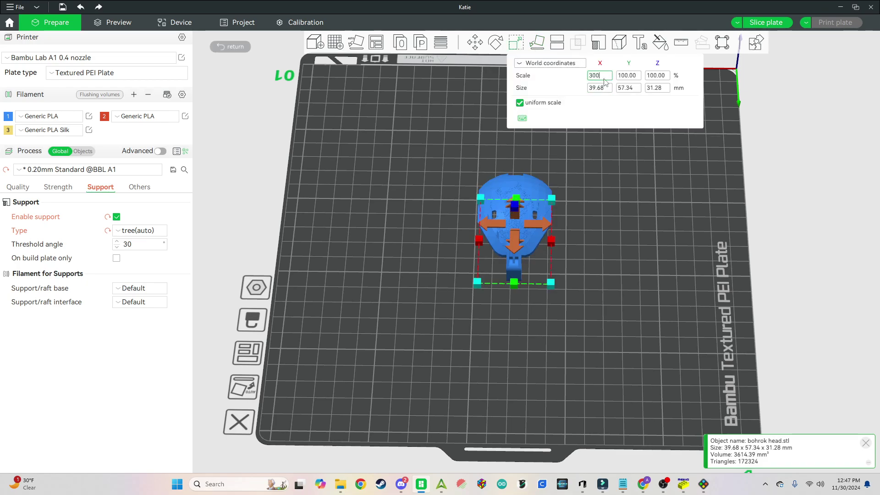
pyautogui.press('Return')
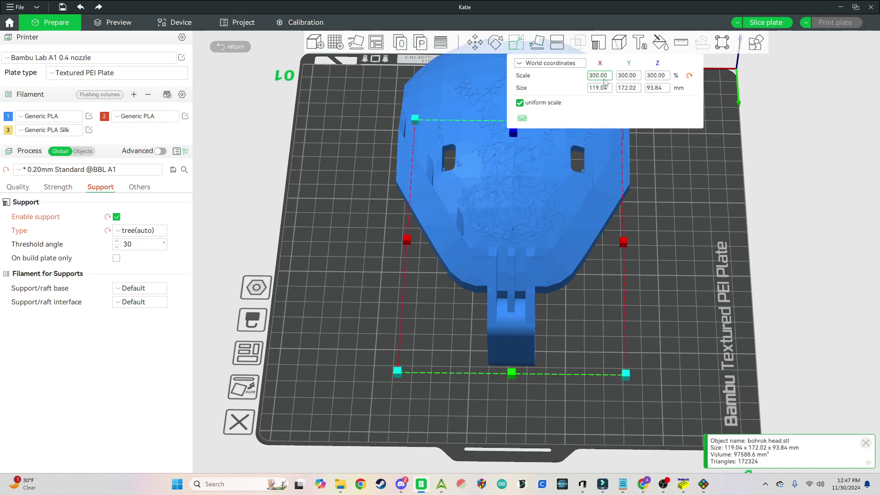
pyautogui.click(670, 170)
# Step: Examine the raised scale texture on the enlarged Bohrok head from several angles and distances
pyautogui.scroll(3, 669, 169)
pyautogui.scroll(2, 631, 335)
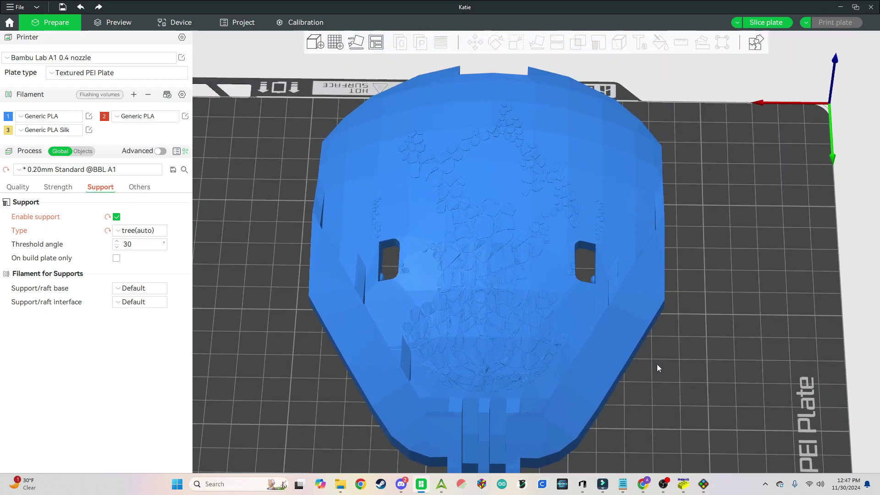
pyautogui.moveTo(656, 364); pyautogui.dragTo(614, 333)
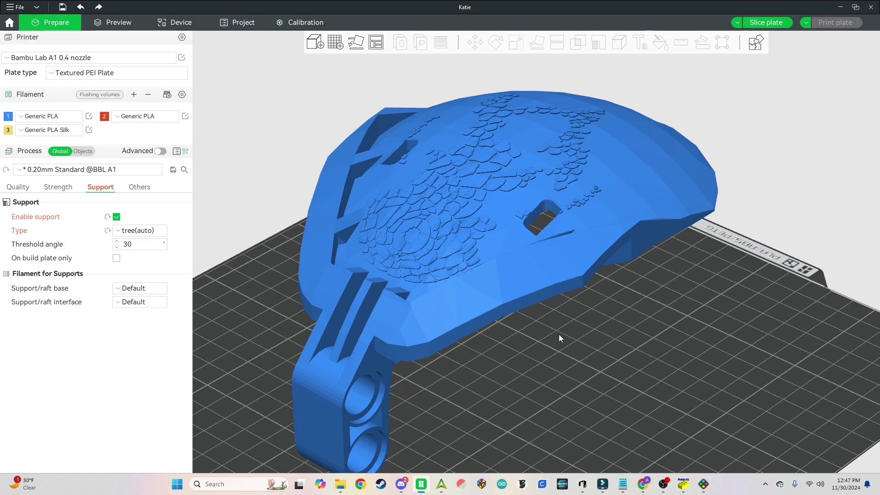
pyautogui.moveTo(558, 334); pyautogui.dragTo(518, 255)
pyautogui.scroll(-3, 512, 268)
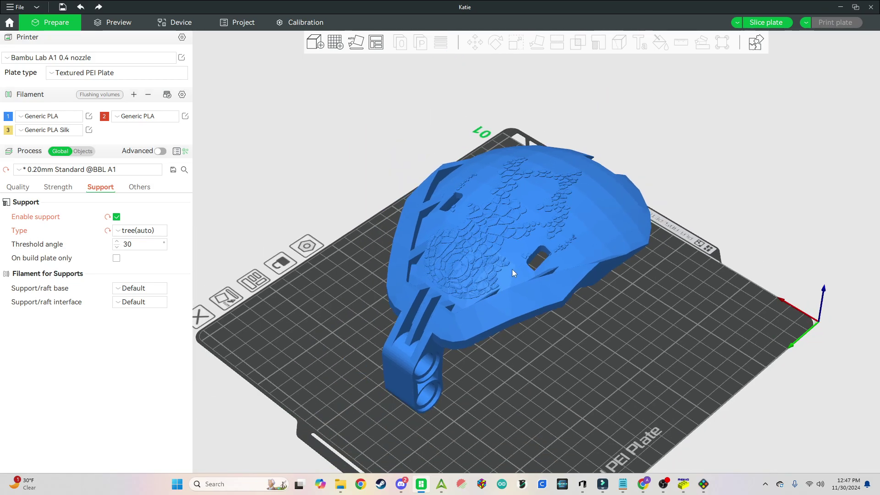
pyautogui.moveTo(556, 334); pyautogui.dragTo(560, 327)
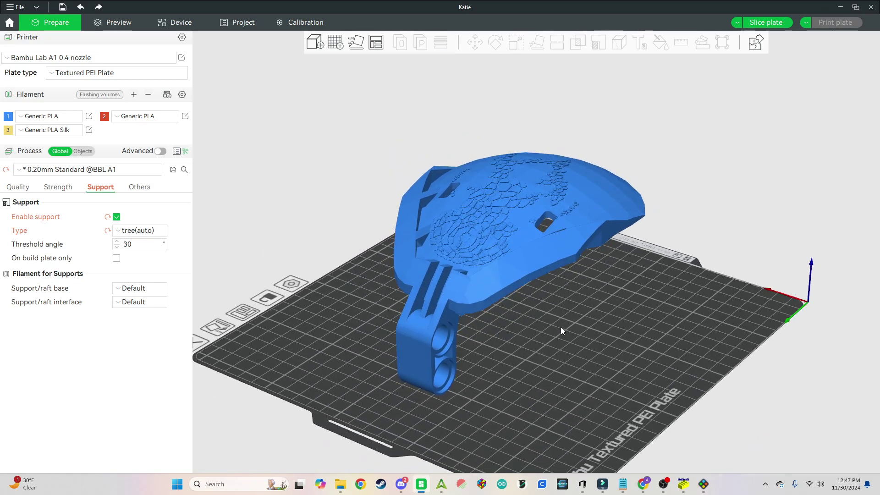
pyautogui.scroll(5, 512, 248)
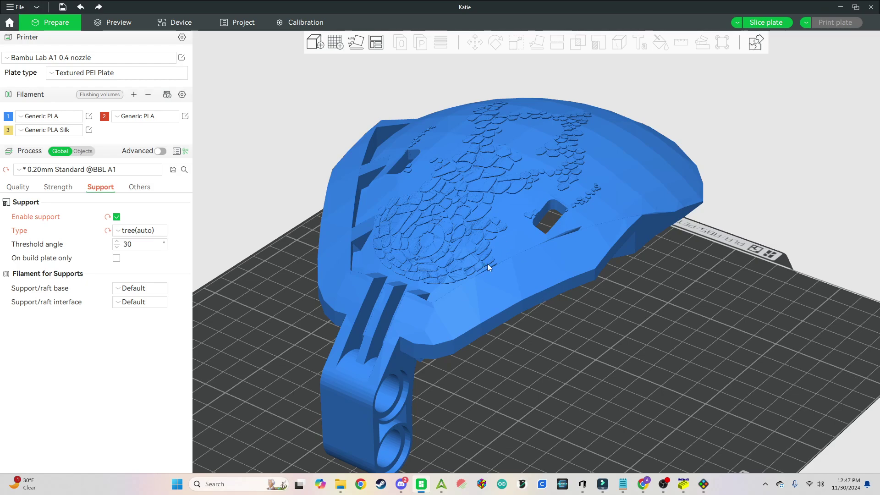
pyautogui.scroll(3, 465, 258)
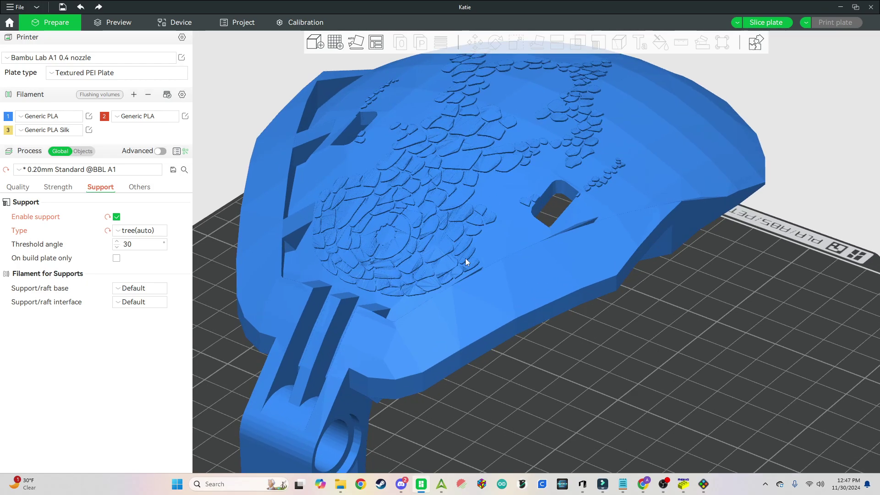
pyautogui.scroll(-1, 482, 265)
pyautogui.moveTo(563, 349)
pyautogui.mouseDown()
pyautogui.moveTo(538, 336)
pyautogui.moveTo(576, 354)
pyautogui.mouseUp()
pyautogui.scroll(-6, 576, 355)
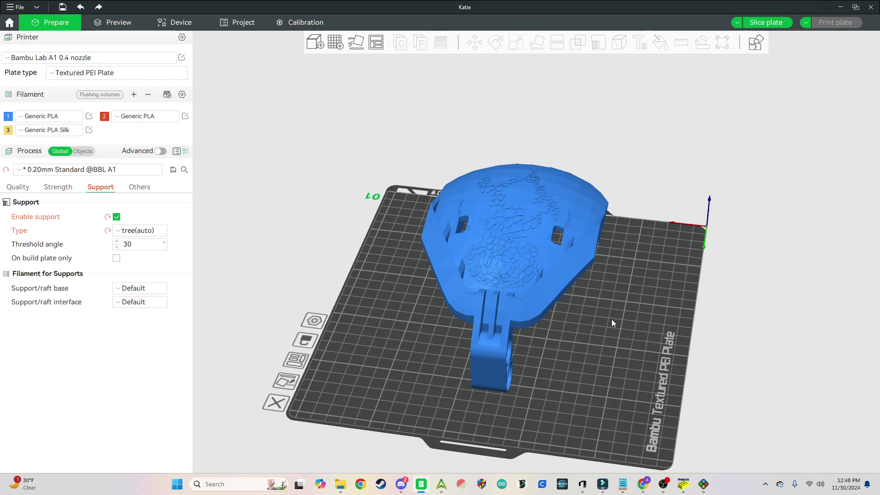
pyautogui.moveTo(611, 319)
pyautogui.mouseDown()
pyautogui.moveTo(565, 320)
pyautogui.moveTo(653, 318)
pyautogui.moveTo(616, 319)
pyautogui.mouseUp()
pyautogui.scroll(3, 615, 319)
pyautogui.click(536, 293)
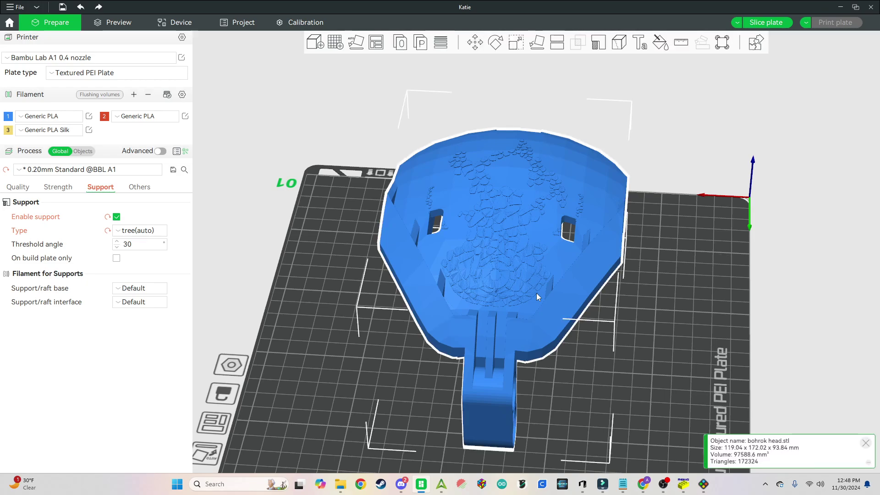